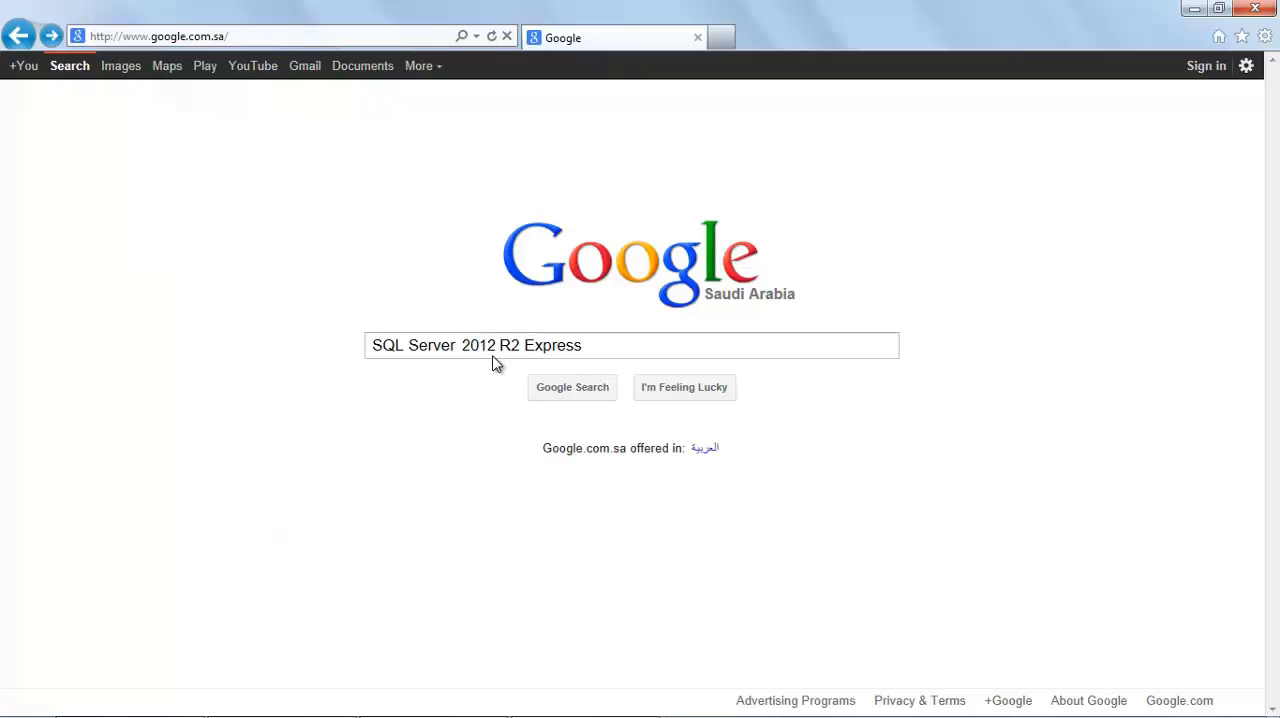
Step: Search Google for SQL Server 2012 R2 Express and open the download page for SQL Server Express with Tools from Microsoft's Express edition page
{"action": "left_click", "coordinate": [599, 394]}
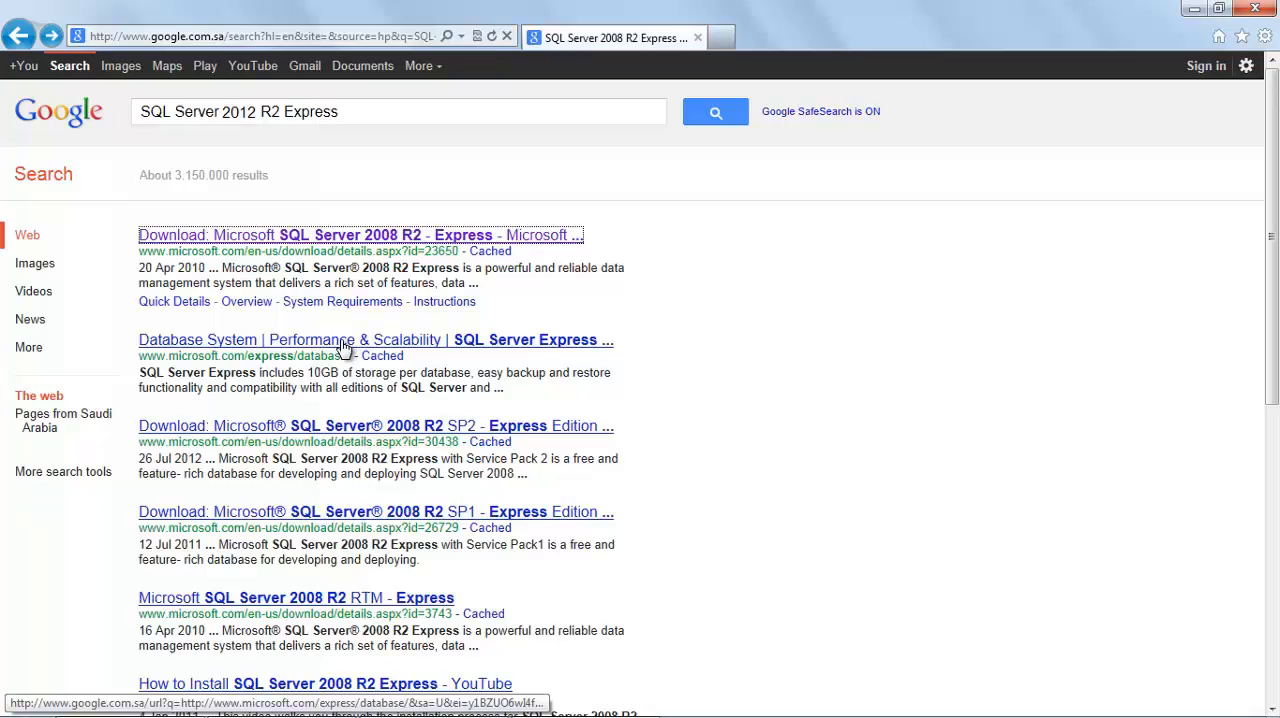
{"action": "left_click", "coordinate": [343, 340]}
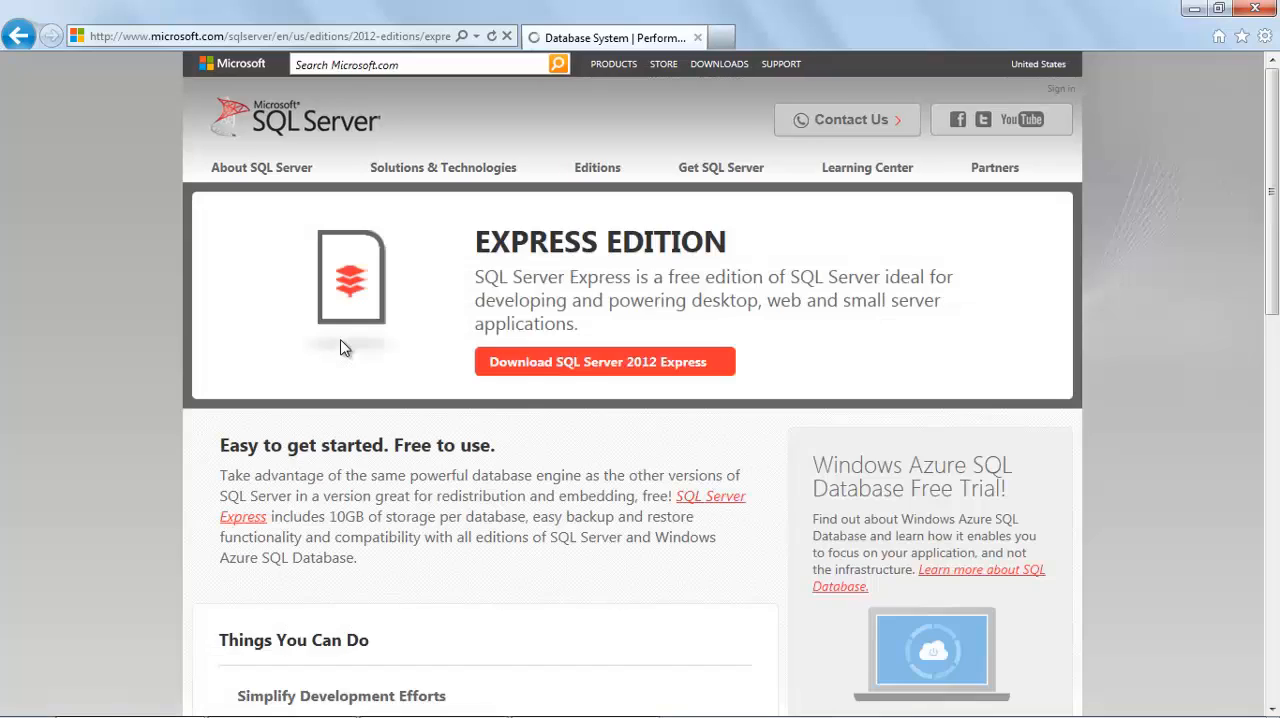
{"action": "left_click", "coordinate": [527, 366]}
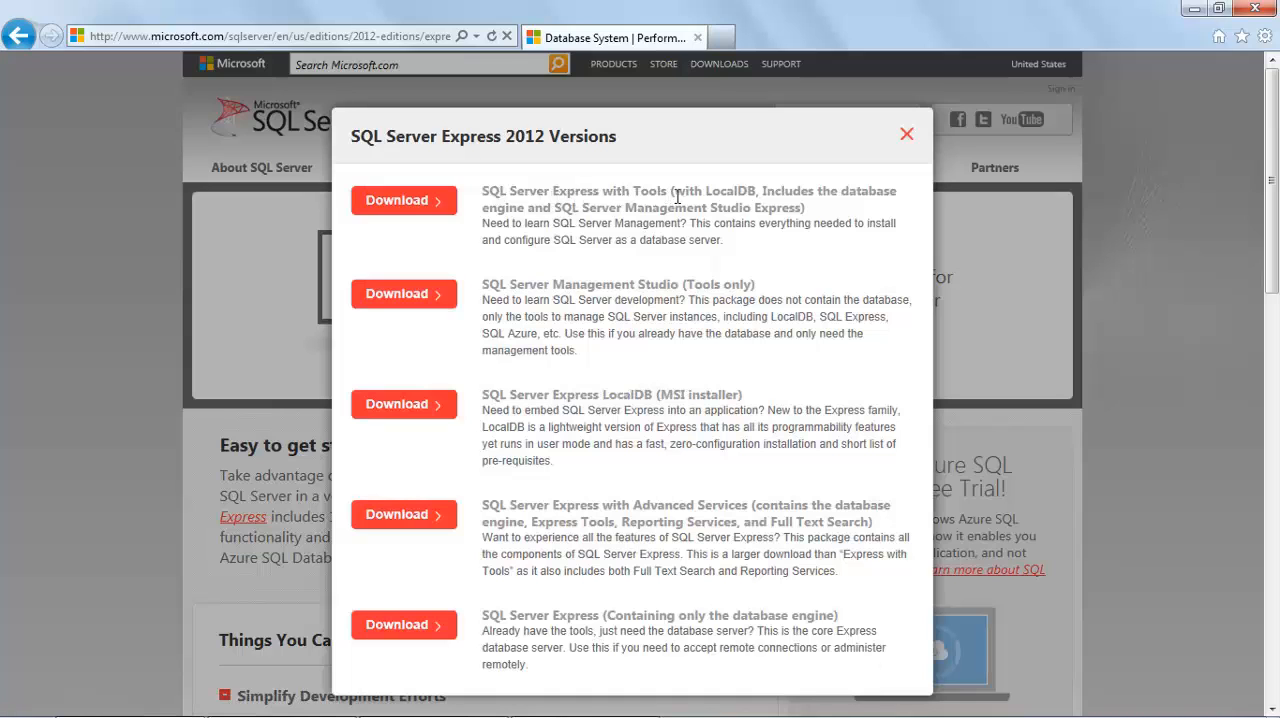
{"action": "left_click", "coordinate": [390, 204]}
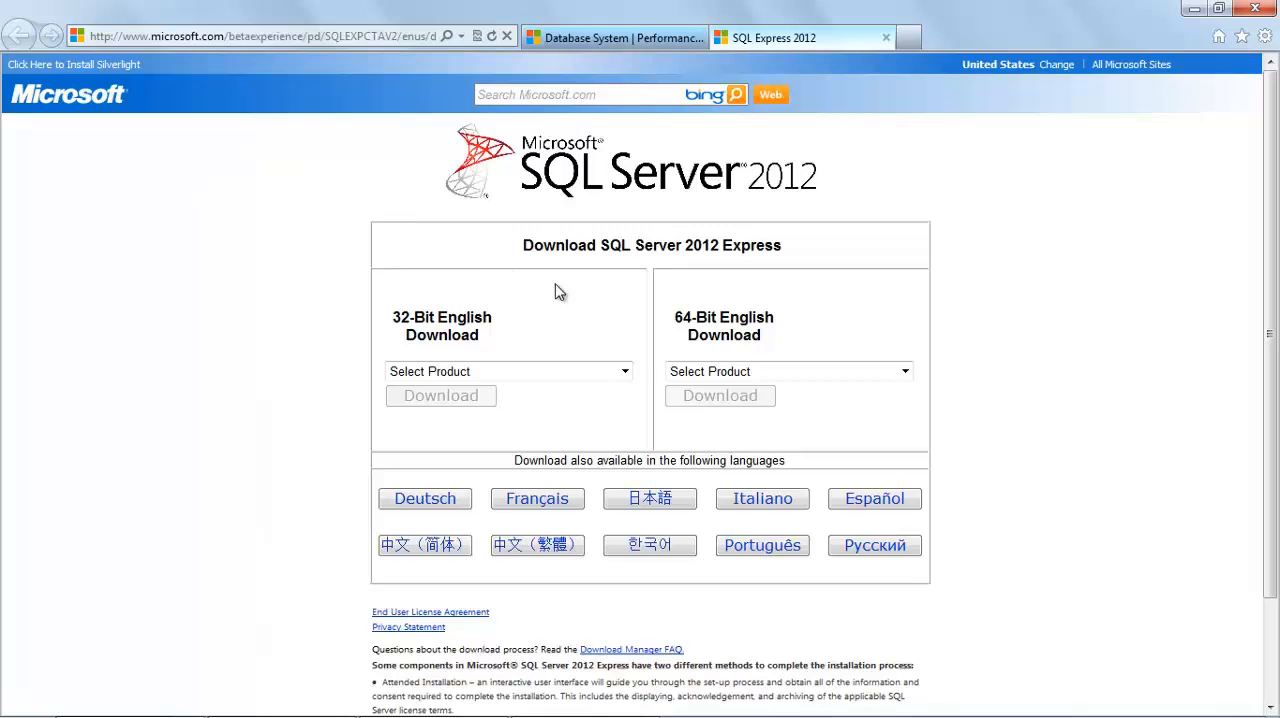
Step: Download the 64-bit English Express with Tools package and allow the Download Manager to run
{"action": "left_click", "coordinate": [906, 373]}
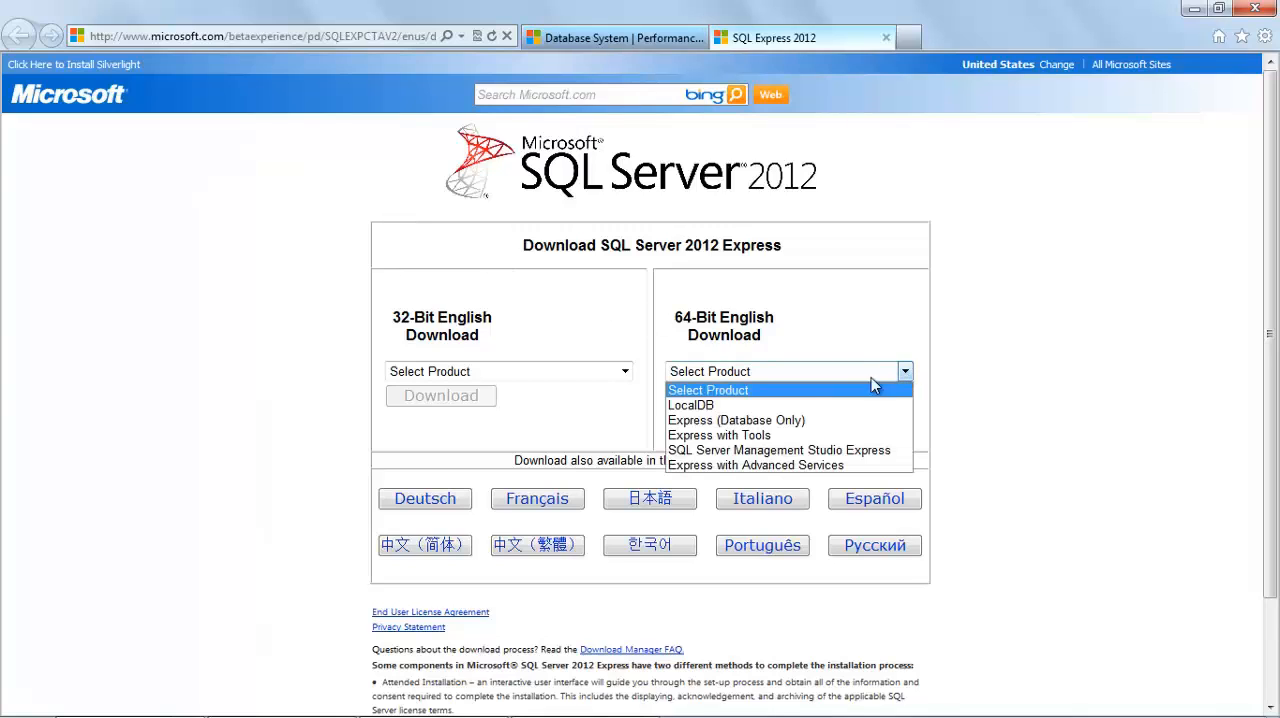
{"action": "left_click", "coordinate": [731, 438]}
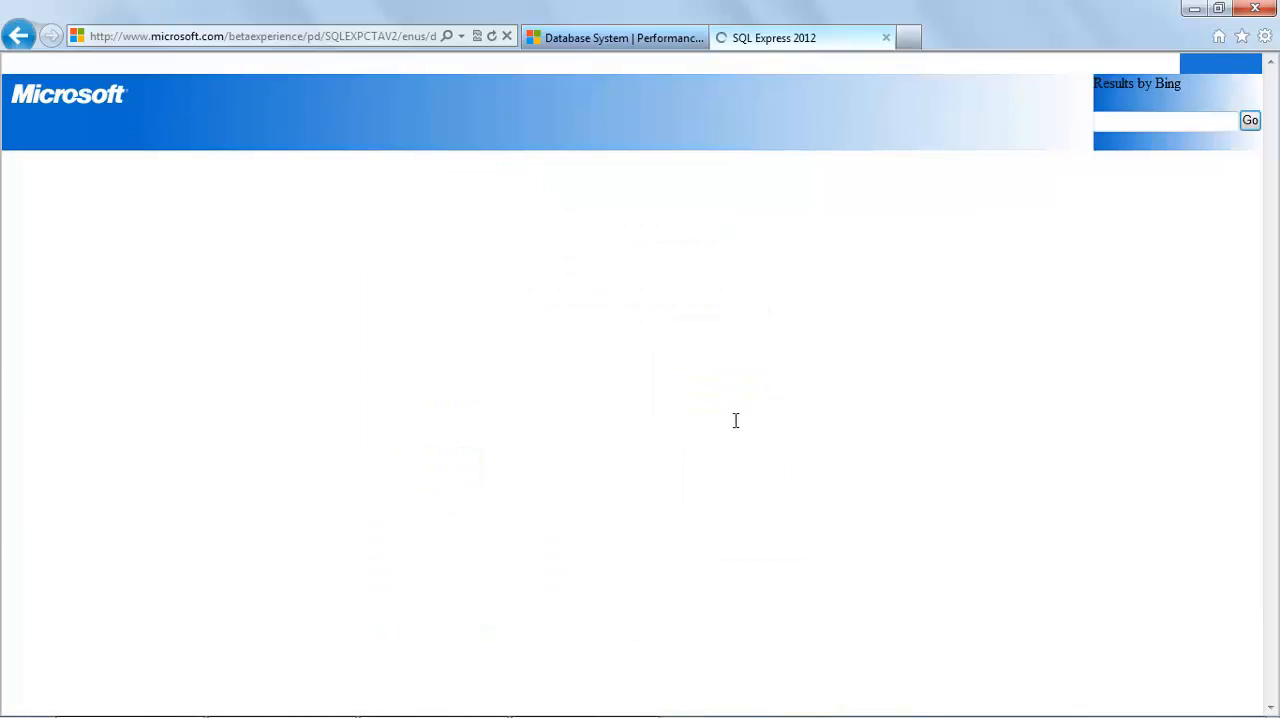
{"action": "left_click", "coordinate": [731, 437]}
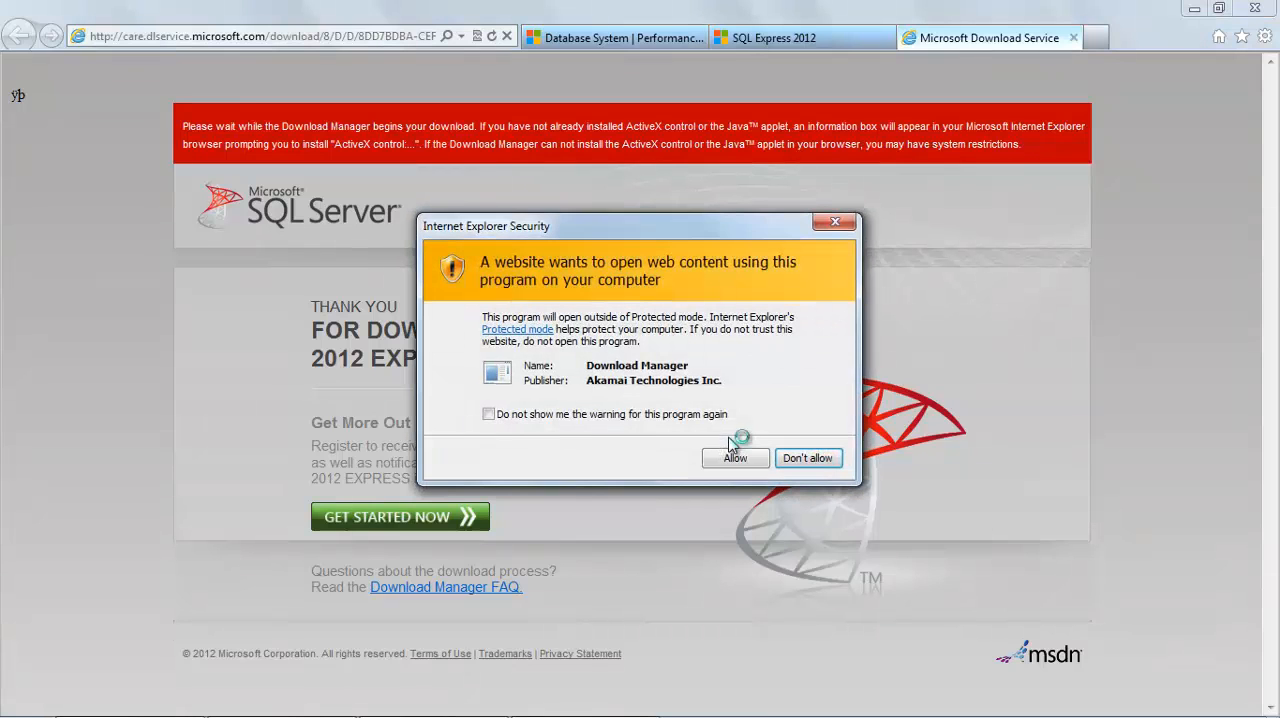
{"action": "left_click", "coordinate": [731, 462]}
{"action": "left_click", "coordinate": [733, 459]}
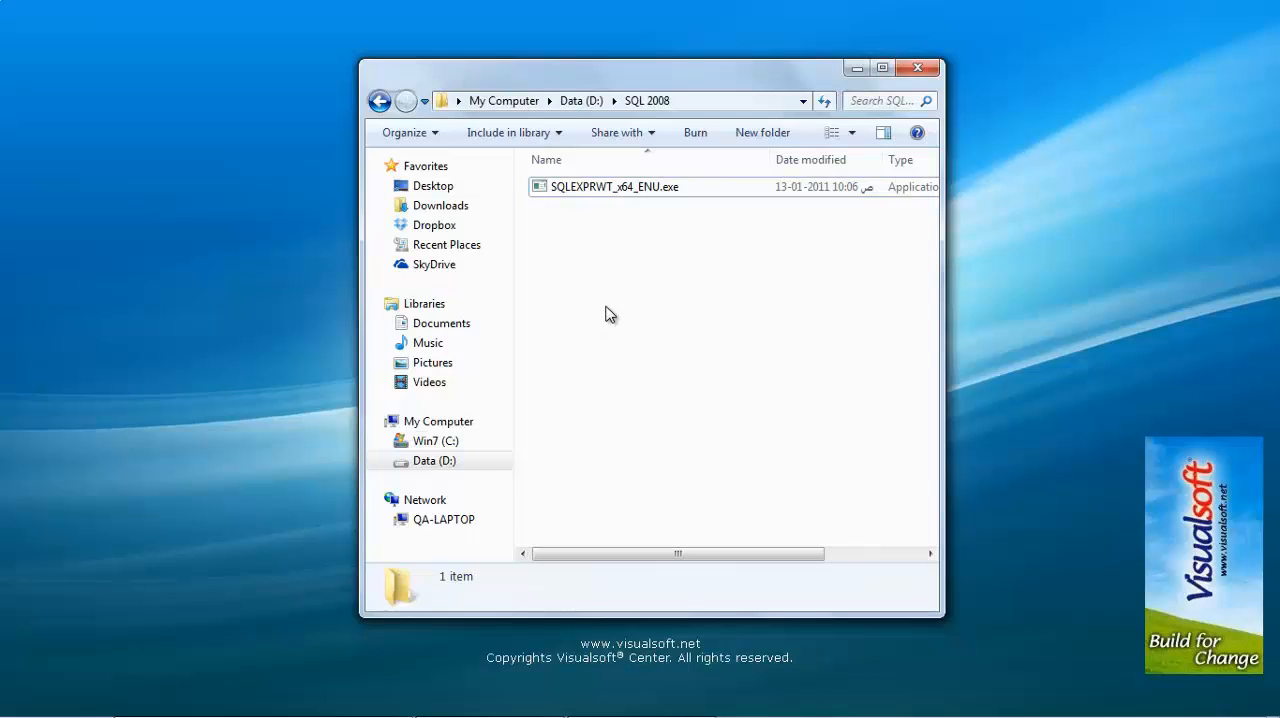
Step: Run SQLEXPRWT_x64_ENU.exe and start a new SQL Server 2008 R2 installation with the new installation or add shared features option
{"action": "left_click", "coordinate": [612, 192]}
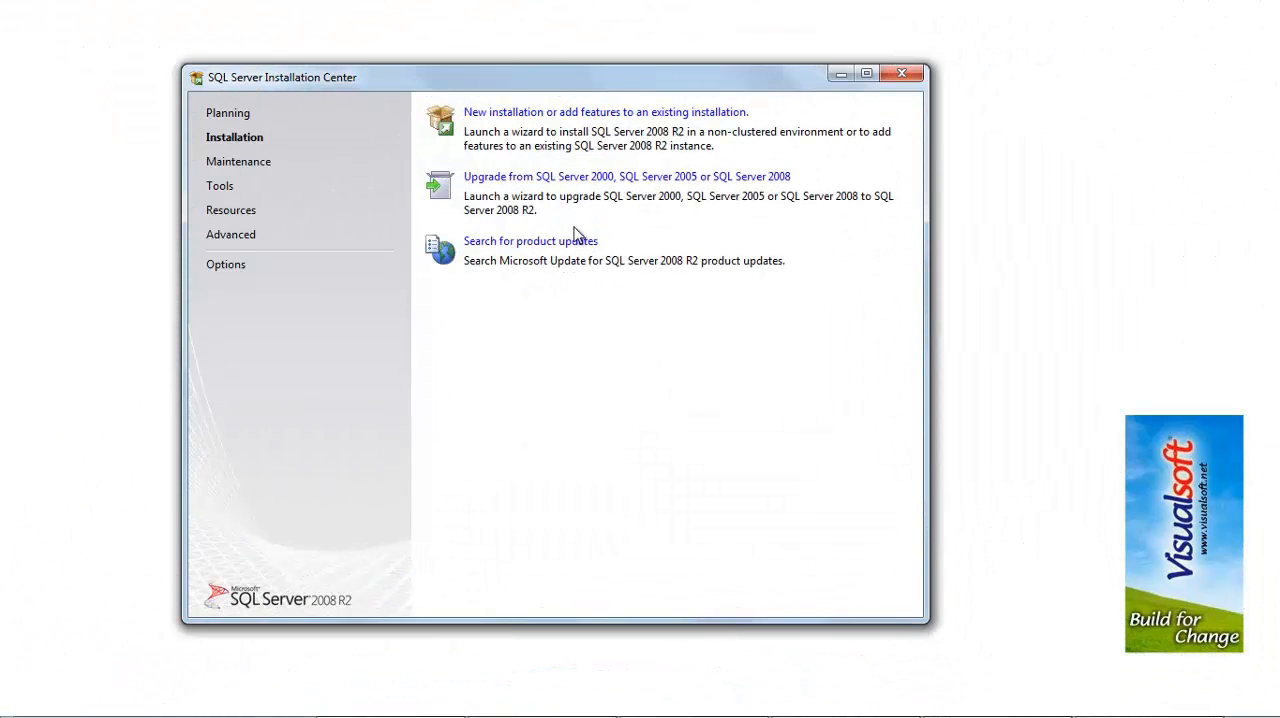
{"action": "left_click", "coordinate": [555, 118]}
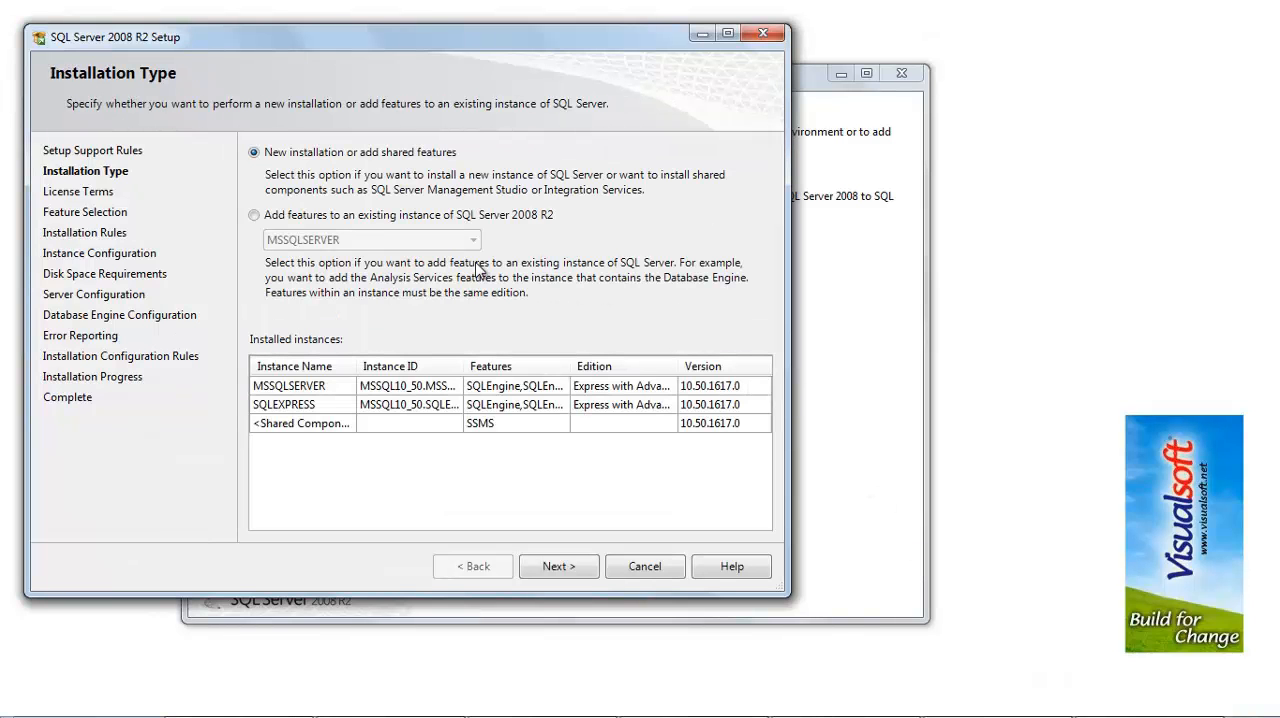
{"action": "left_click", "coordinate": [586, 574]}
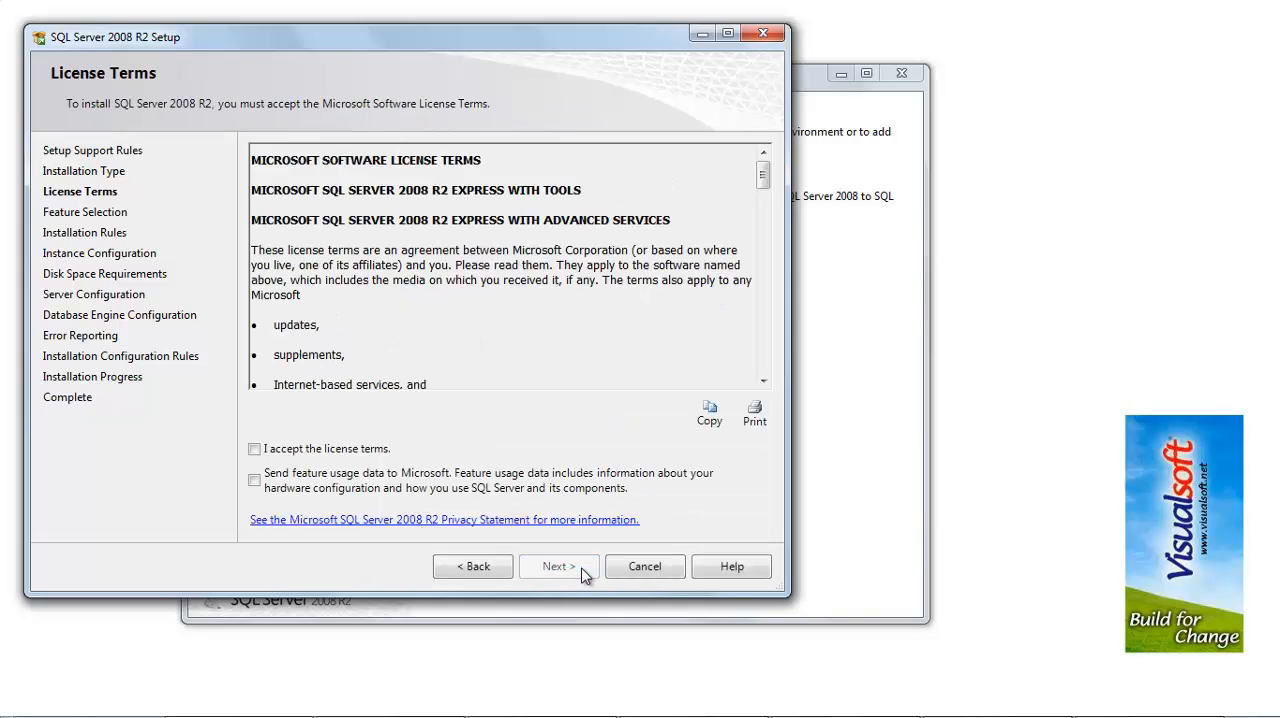
Step: Accept the license terms and proceed with the preselected instance and shared features
{"action": "left_click", "coordinate": [302, 452]}
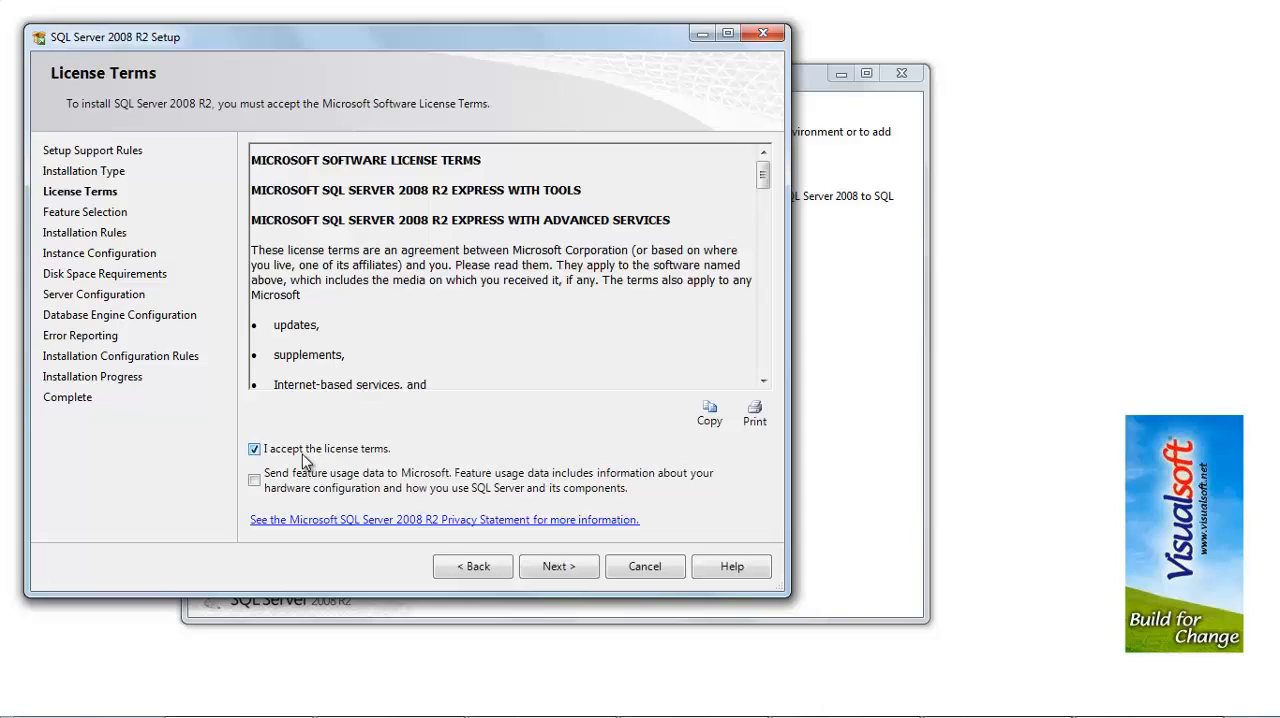
{"action": "left_click", "coordinate": [583, 574]}
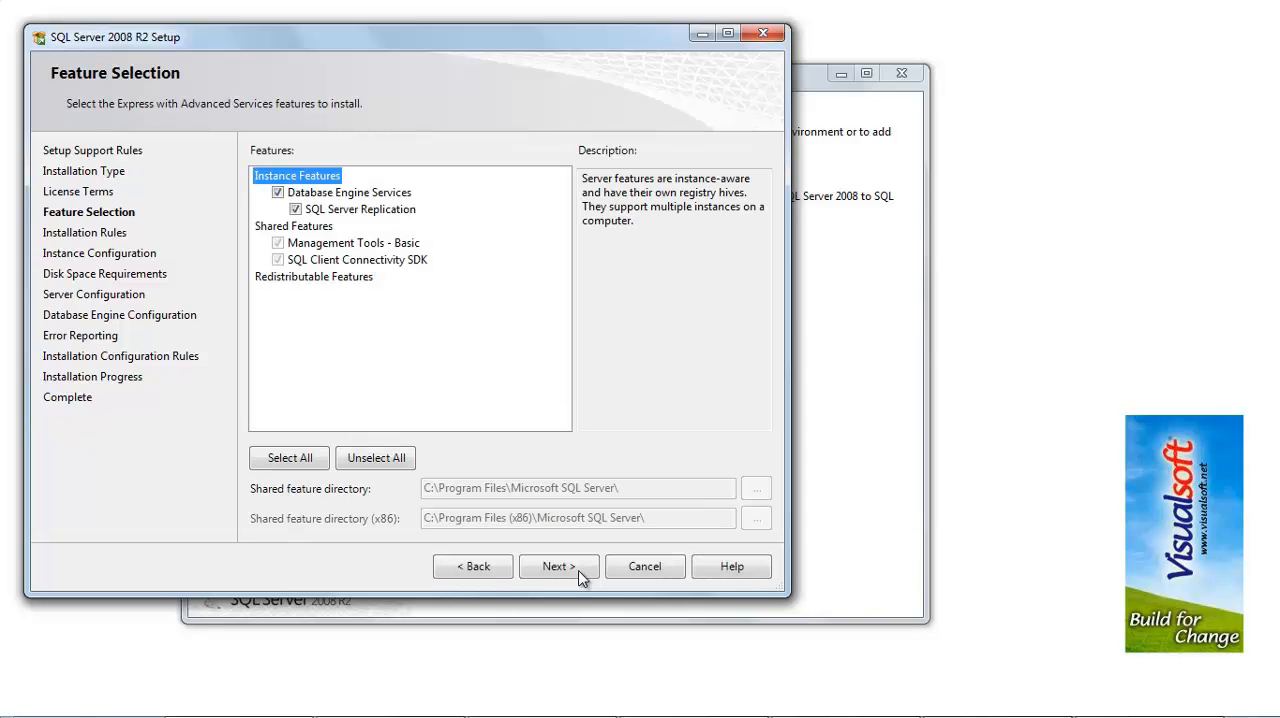
{"action": "left_click", "coordinate": [579, 572]}
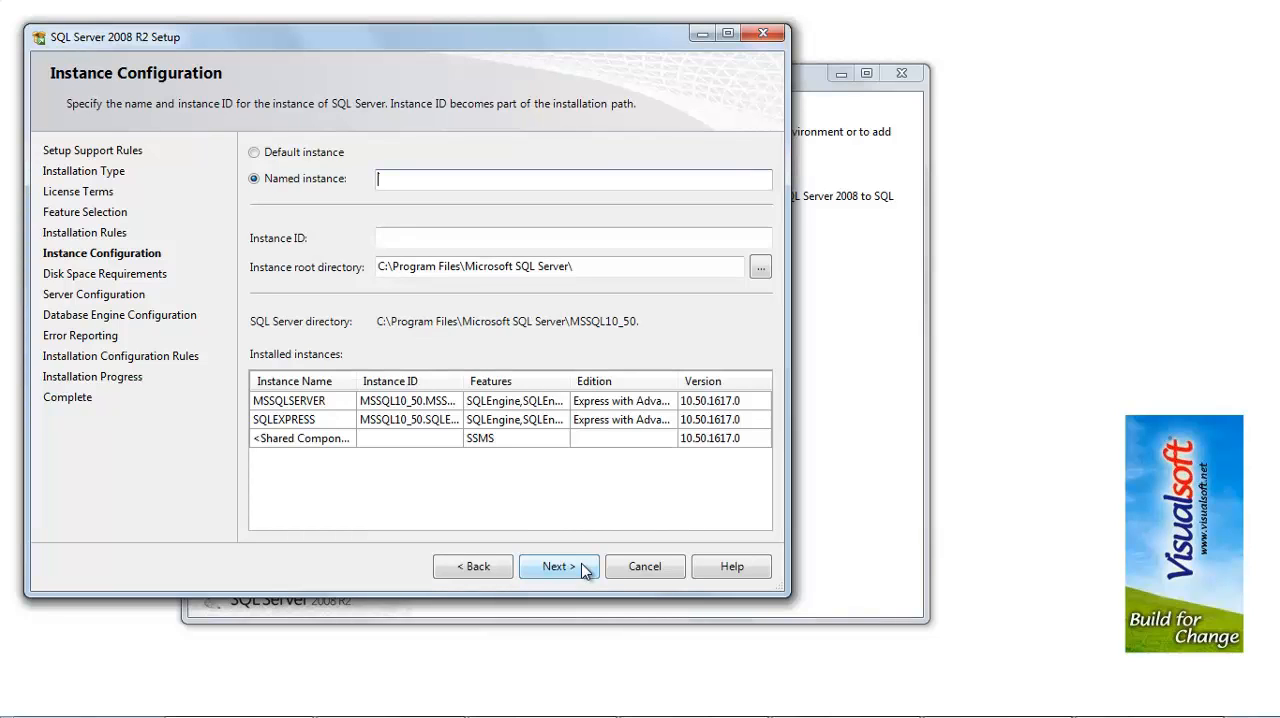
Step: Name the SQL Server instance Visualsoft and proceed with the default service accounts
{"action": "type", "text": "Visualsoft"}
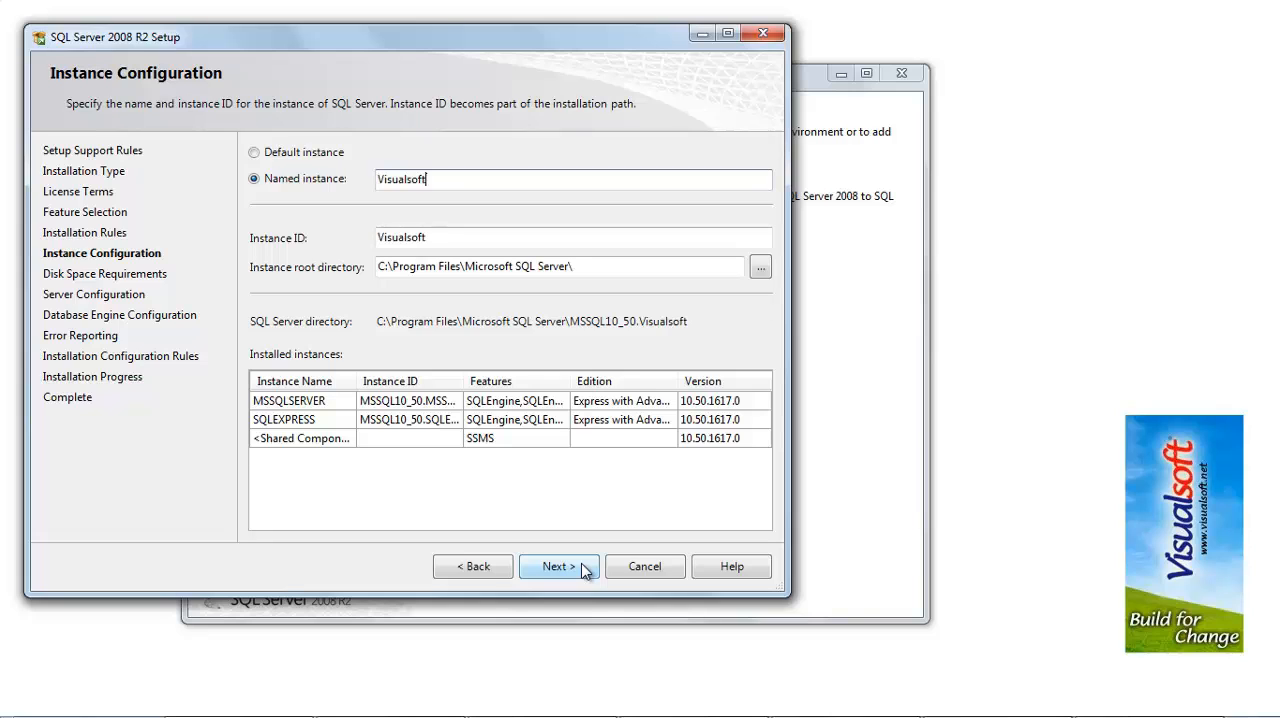
{"action": "left_click", "coordinate": [584, 568]}
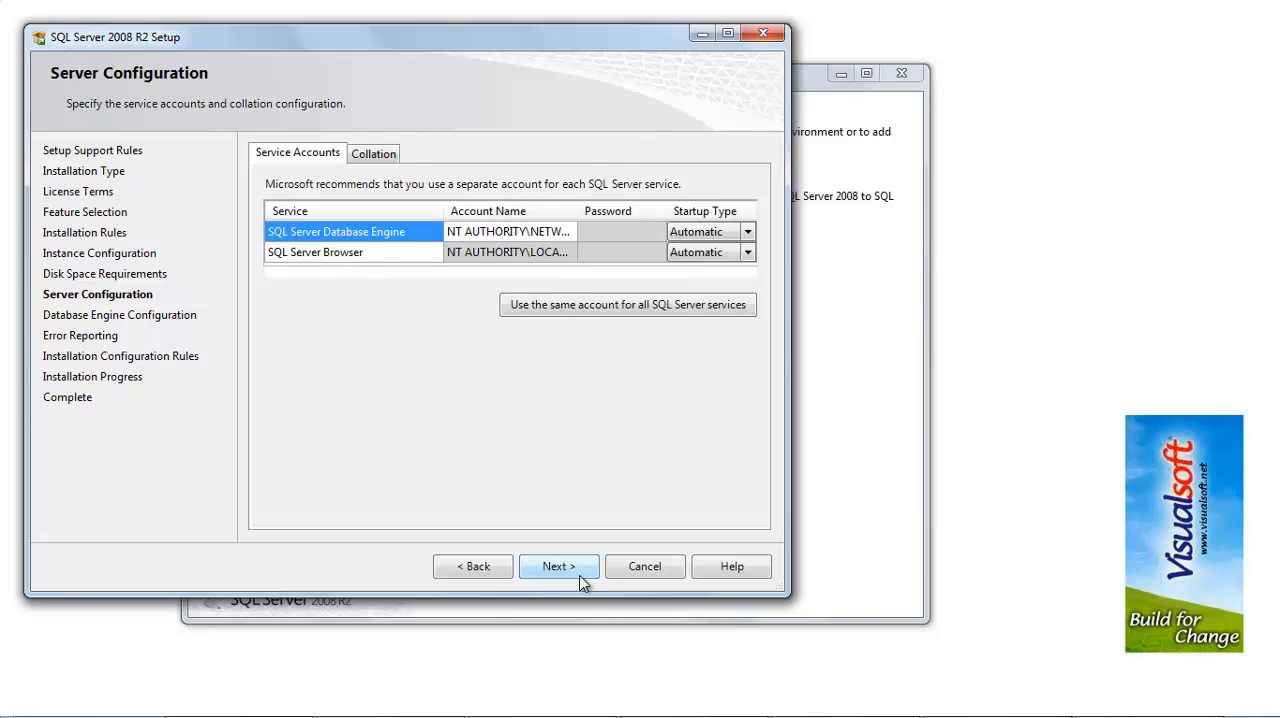
{"action": "left_click", "coordinate": [581, 579]}
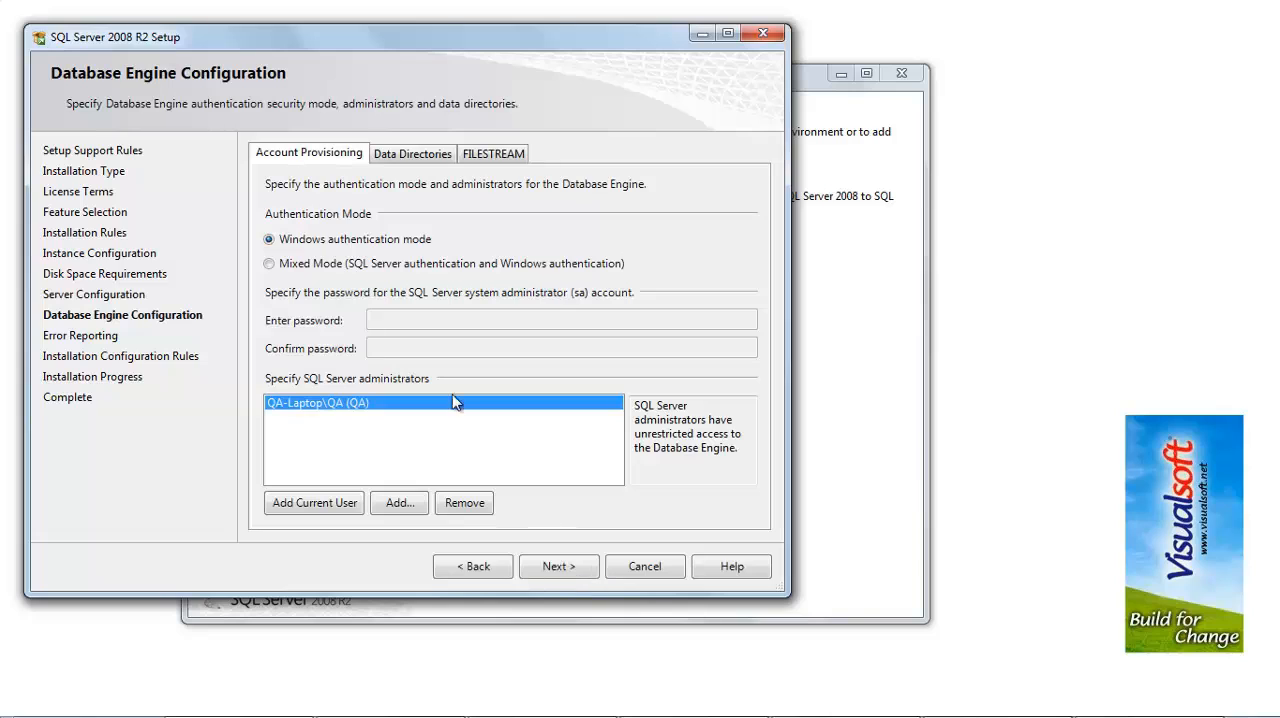
Step: Set the authentication mode to Mixed Mode and enter and confirm the sa account password
{"action": "left_click", "coordinate": [270, 266]}
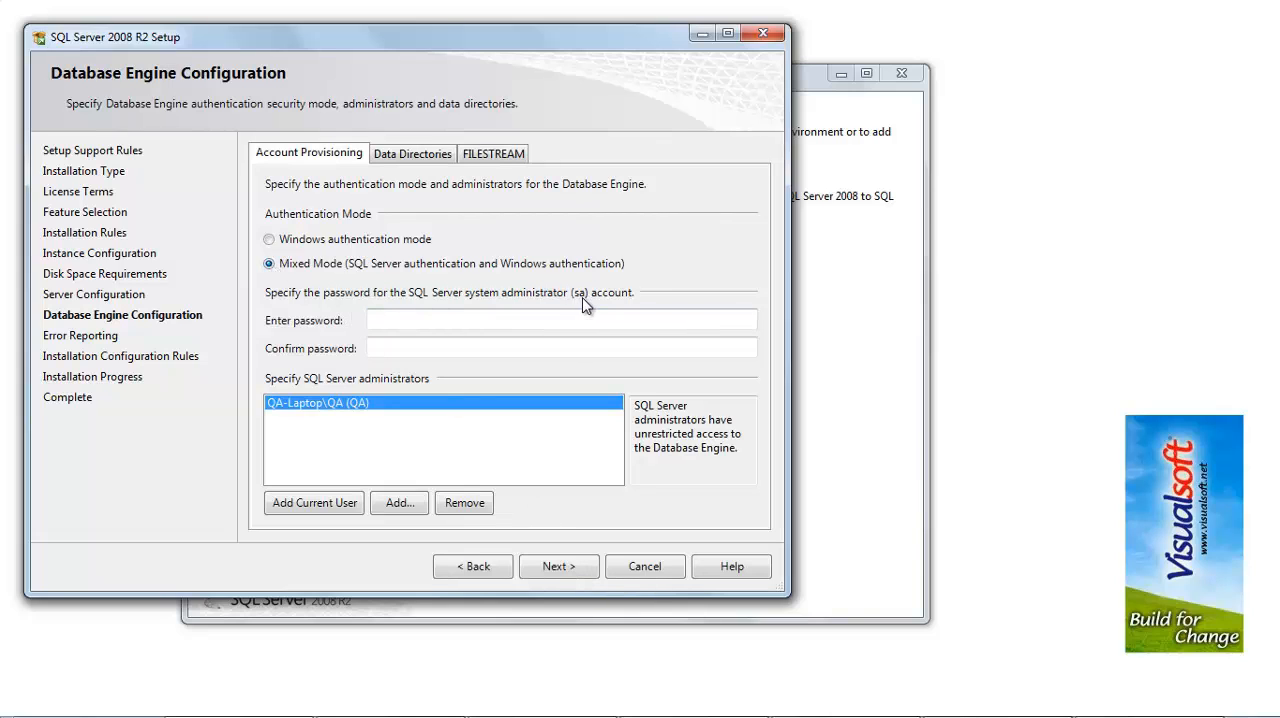
{"action": "left_click", "coordinate": [438, 322]}
{"action": "type", "text": "123456"}
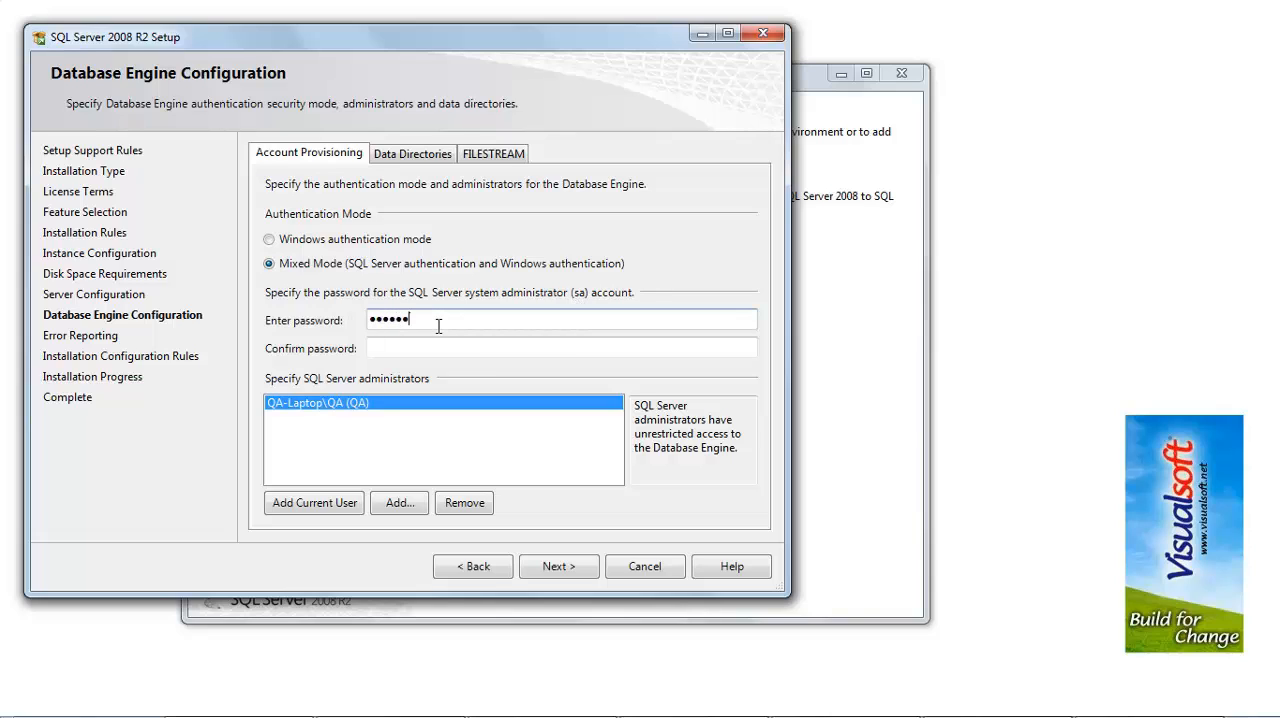
{"action": "left_click", "coordinate": [475, 345]}
{"action": "type", "text": "12345"}
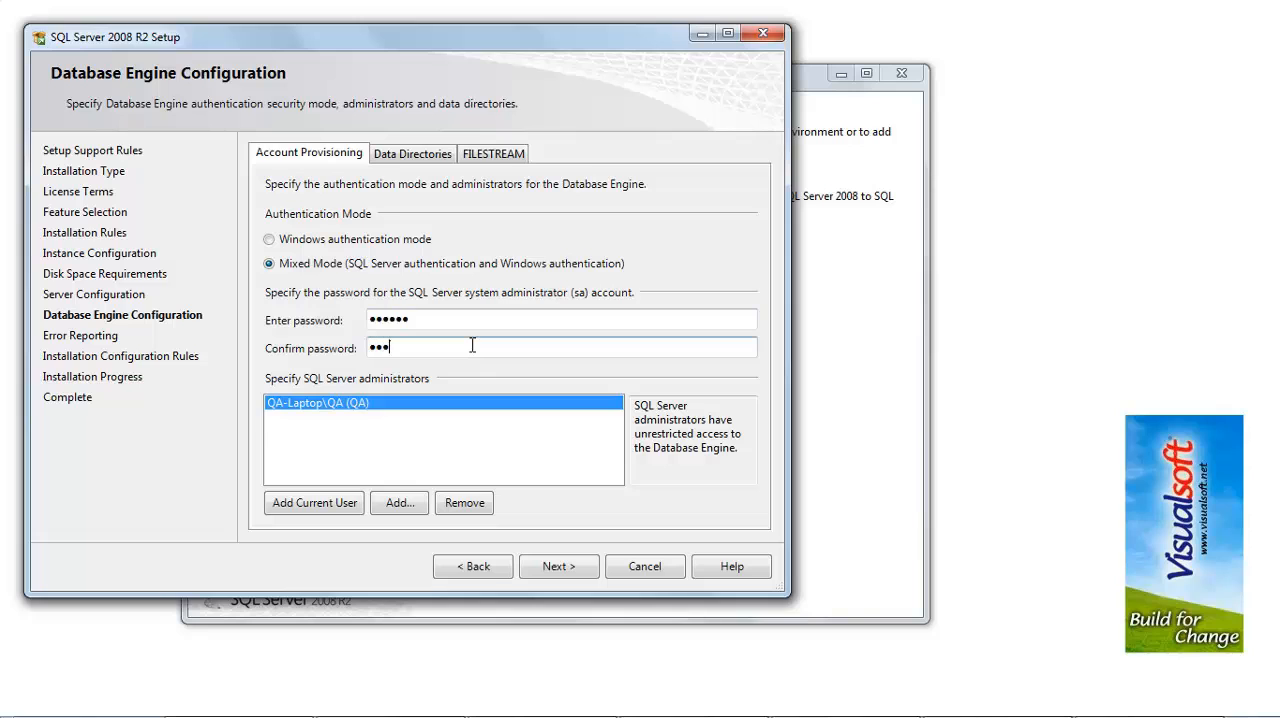
{"action": "type", "text": "6"}
{"action": "left_click", "coordinate": [557, 568]}
{"action": "left_click", "coordinate": [557, 568]}
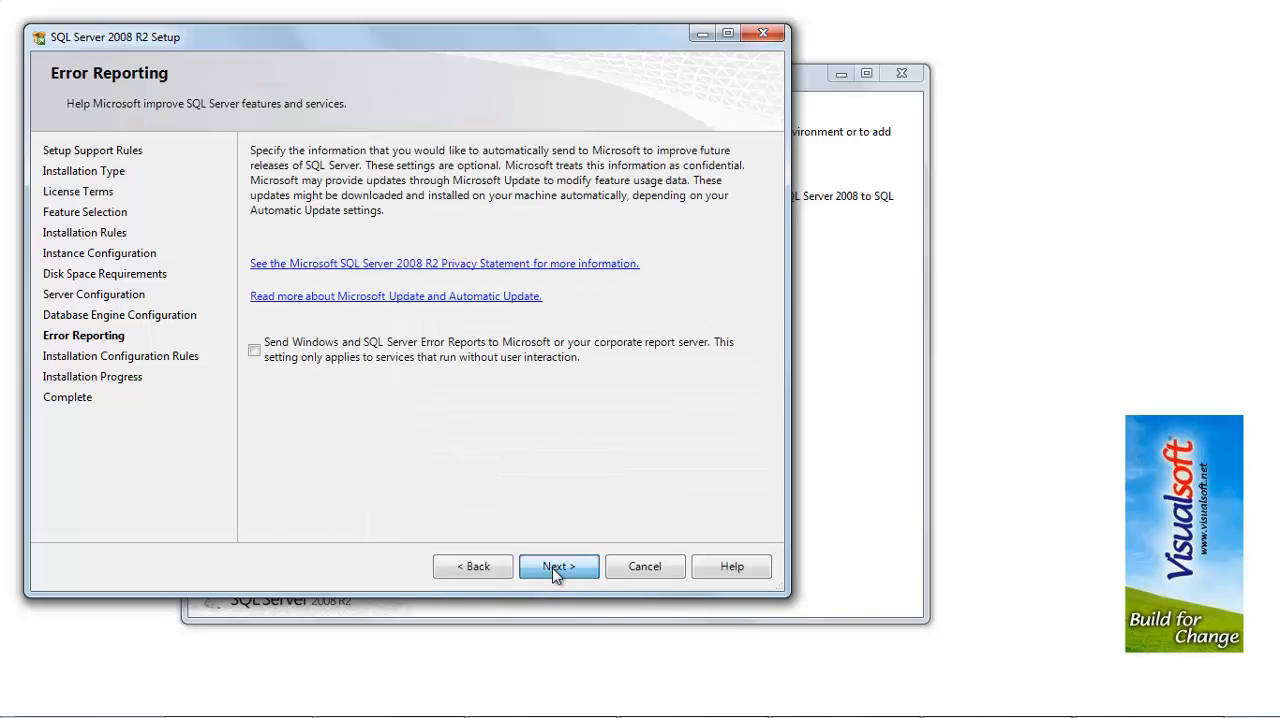
Step: Complete the installation without sending error reports and close the setup wizard
{"action": "left_click", "coordinate": [557, 568]}
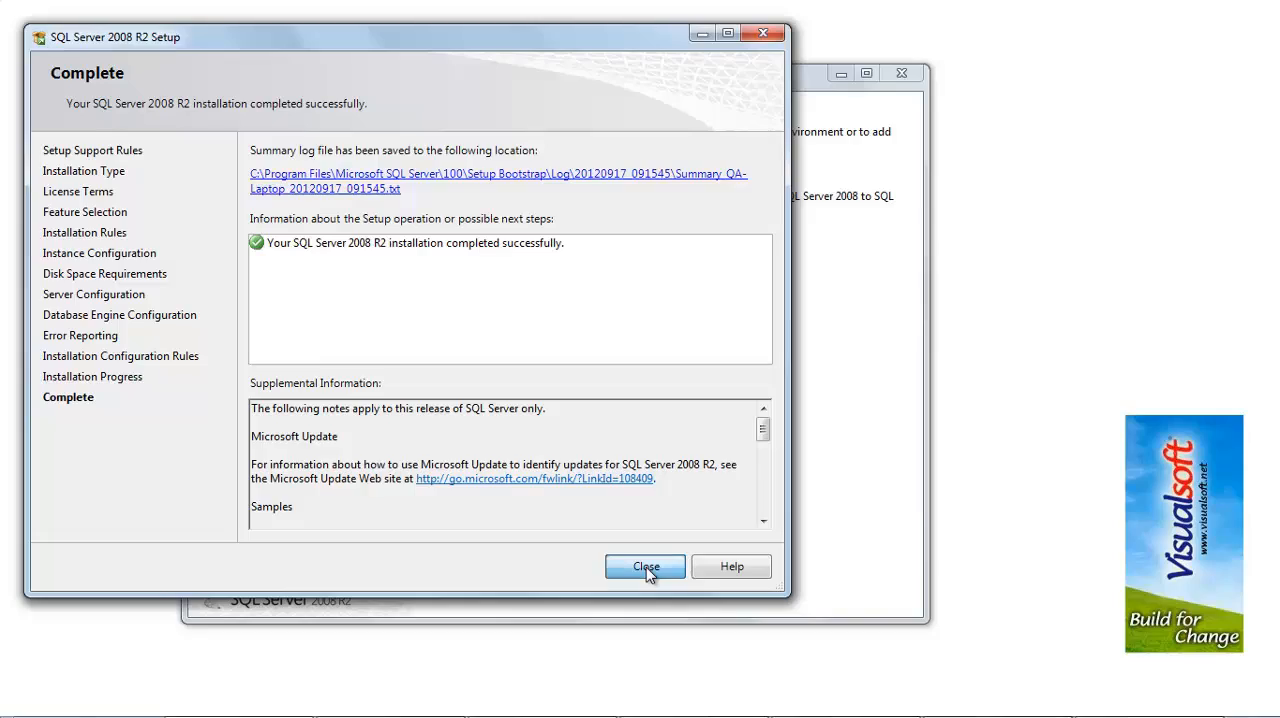
{"action": "left_click", "coordinate": [646, 567]}
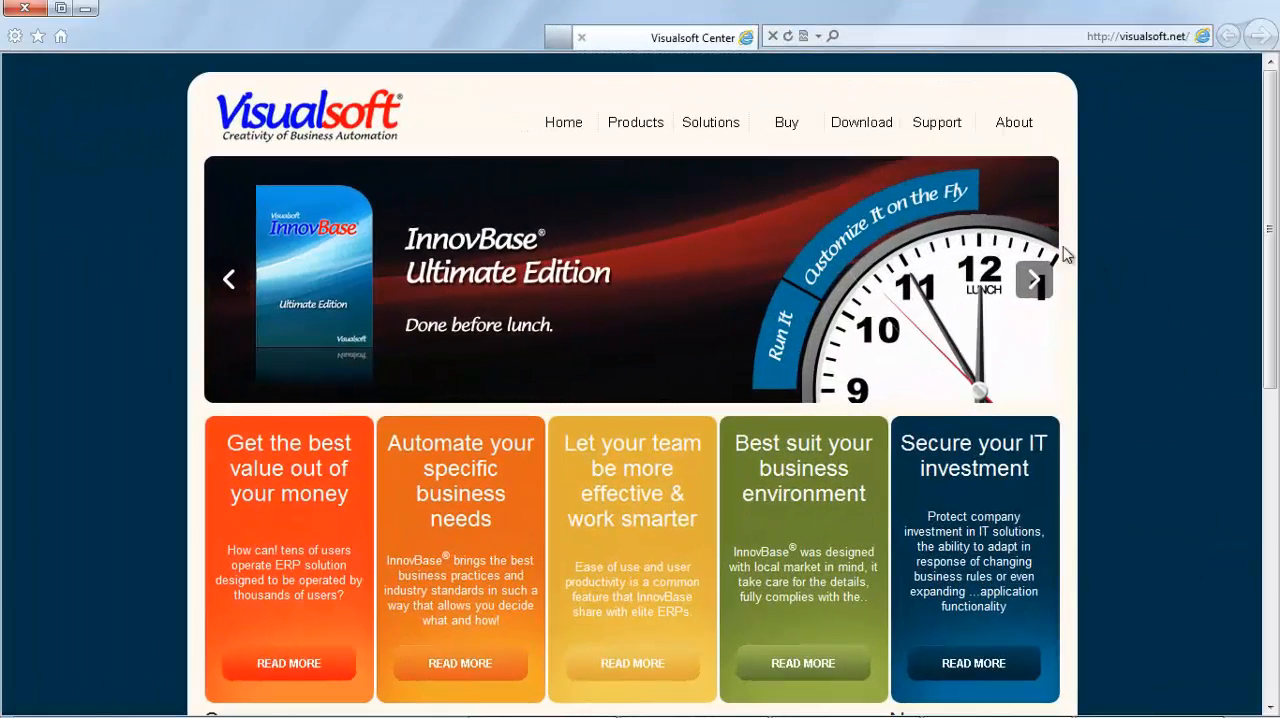
Step: Install the full version of InnovBase Cloud from the Visualsoft products download page
{"action": "mouse_move", "coordinate": [857, 131]}
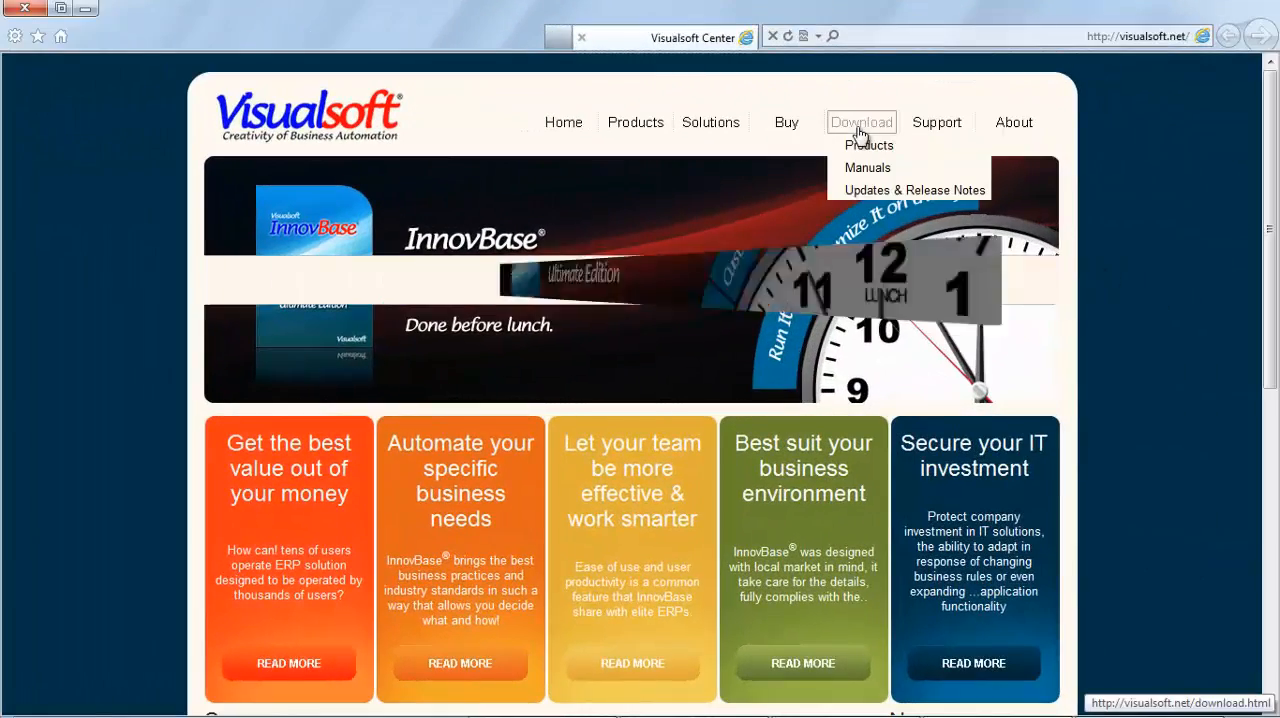
{"action": "left_click", "coordinate": [860, 157]}
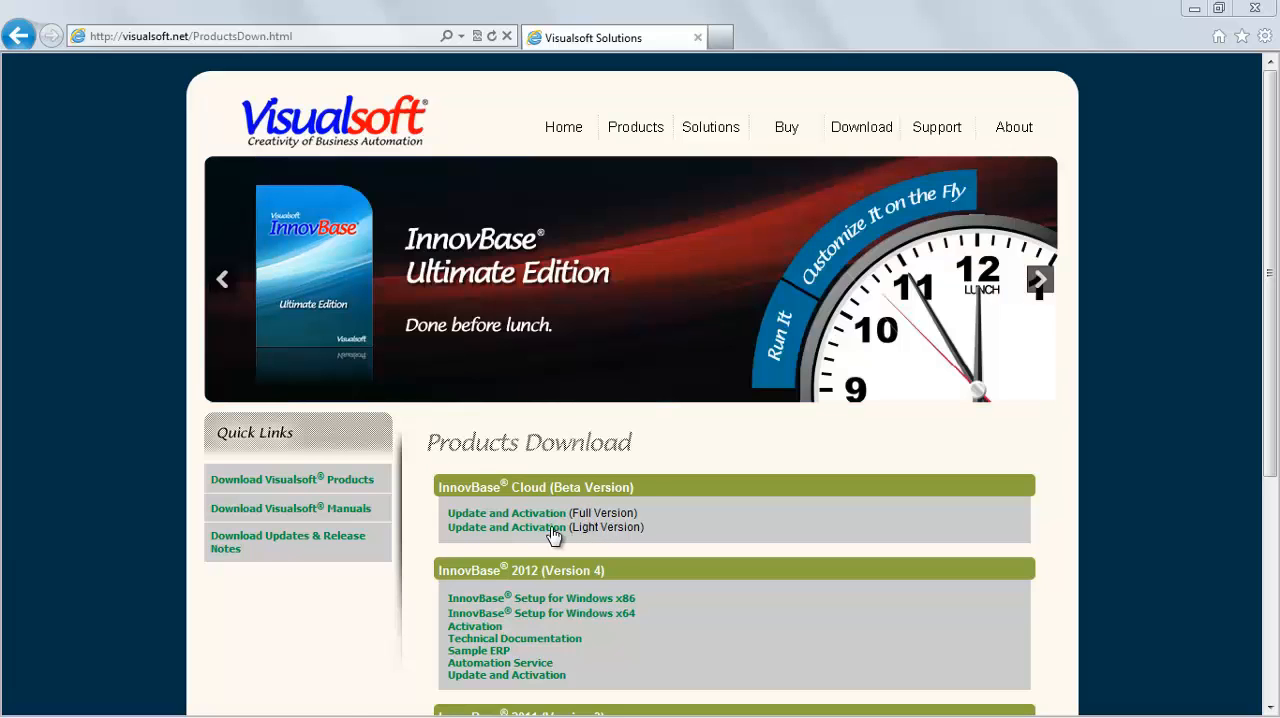
{"action": "left_click", "coordinate": [537, 516]}
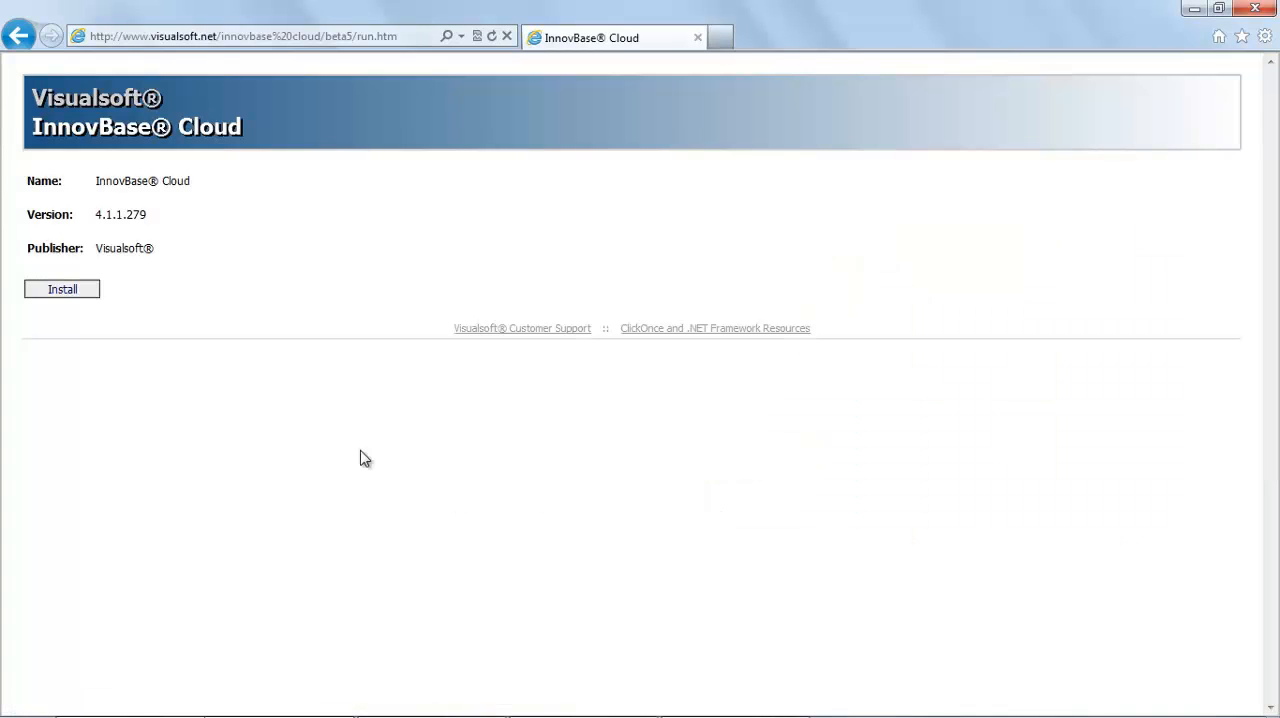
{"action": "left_click", "coordinate": [63, 290]}
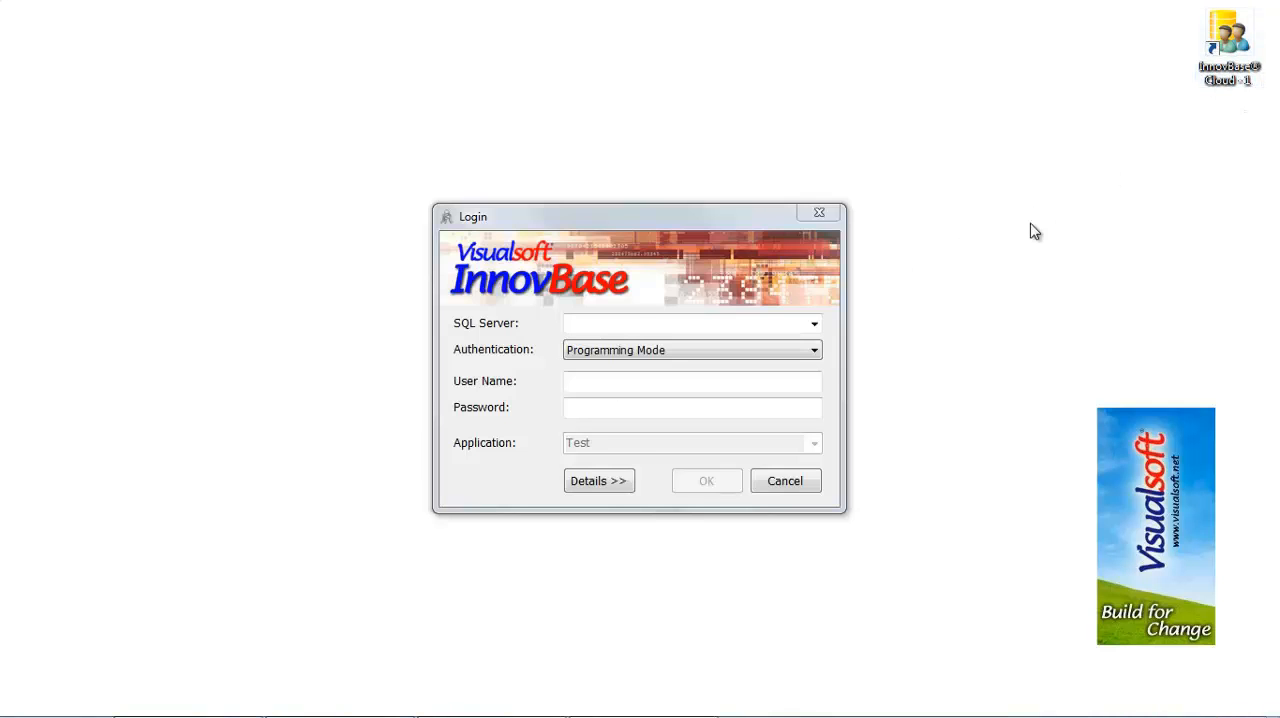
Step: Browse for more SQL servers in the InnovBase login and select QA-LAPTOP\VISUALSOFT
{"action": "left_click", "coordinate": [814, 324]}
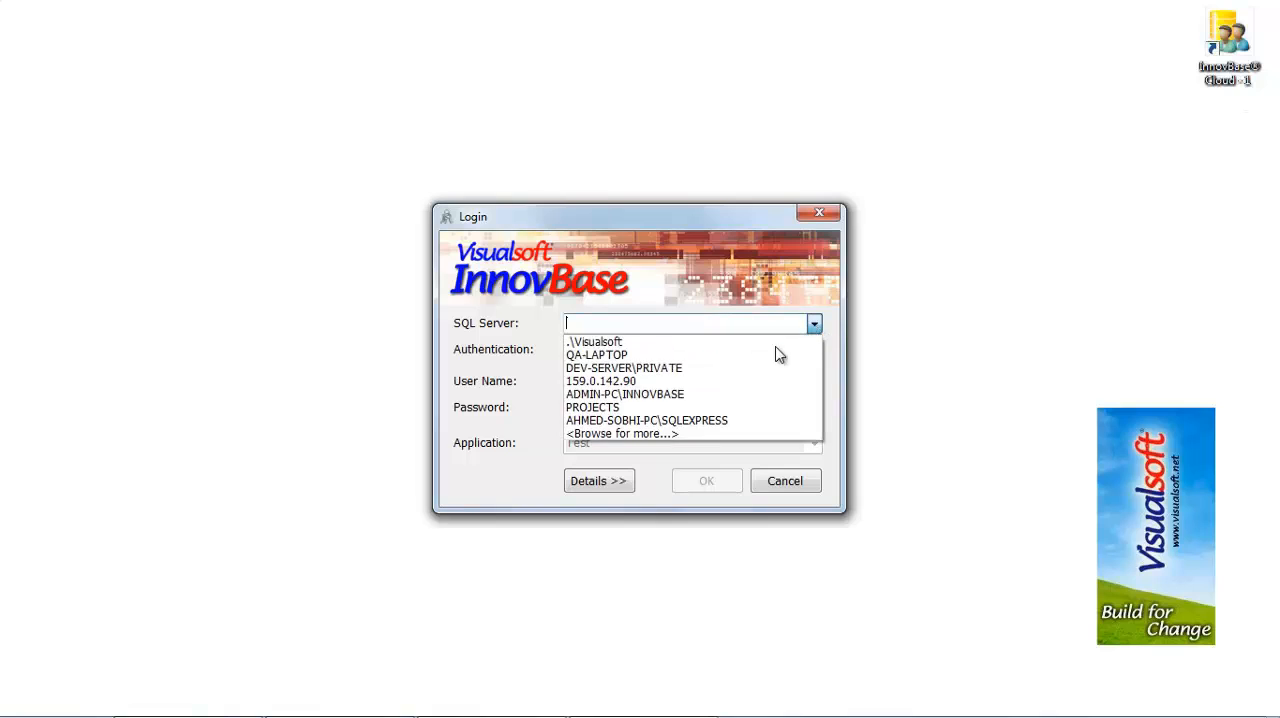
{"action": "left_click", "coordinate": [679, 434]}
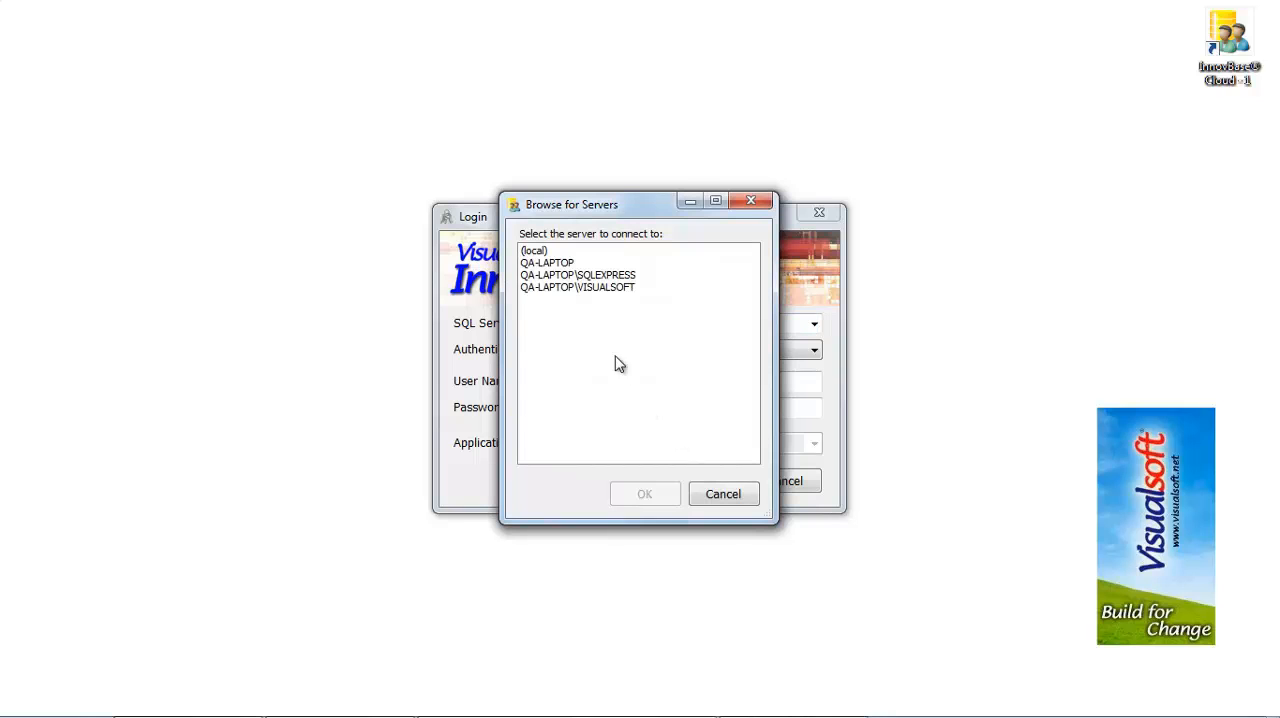
{"action": "left_click", "coordinate": [596, 289]}
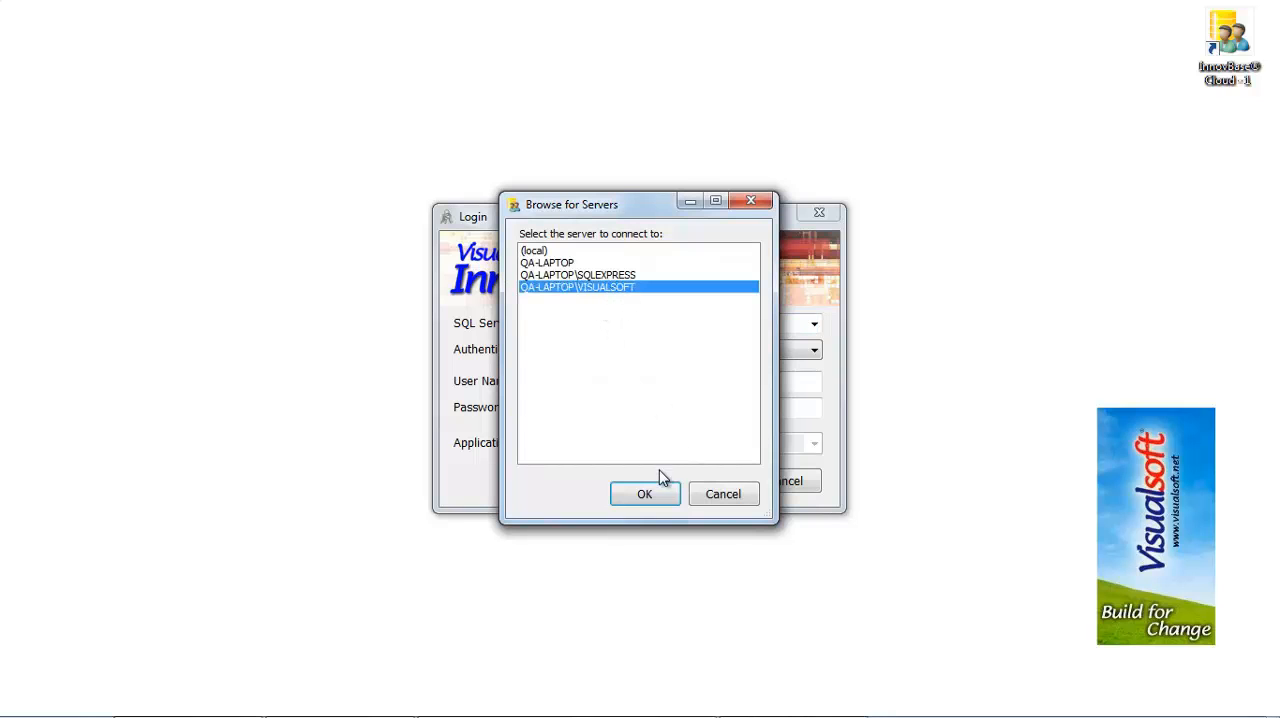
{"action": "left_click", "coordinate": [645, 493]}
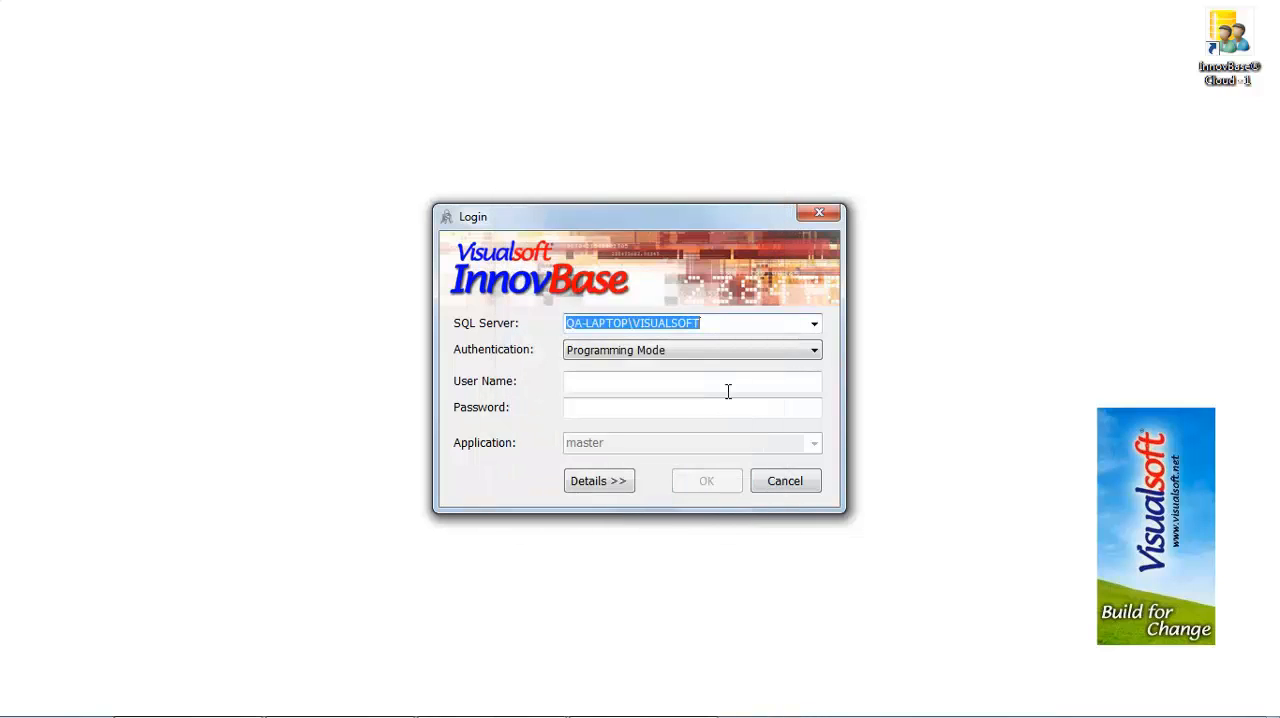
Step: Keep Programming Mode authentication and enter the user name sa with the account password
{"action": "left_click", "coordinate": [808, 352]}
{"action": "left_click", "coordinate": [691, 398]}
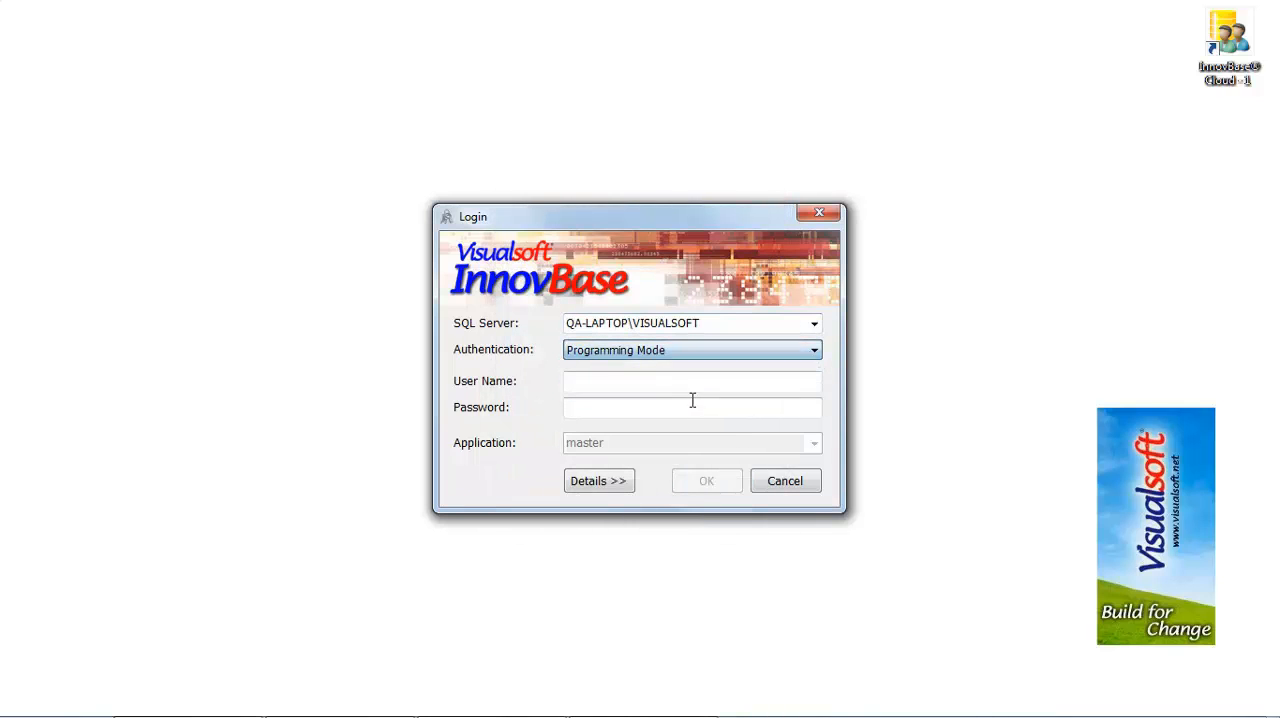
{"action": "left_click", "coordinate": [688, 384]}
{"action": "type", "text": "sa"}
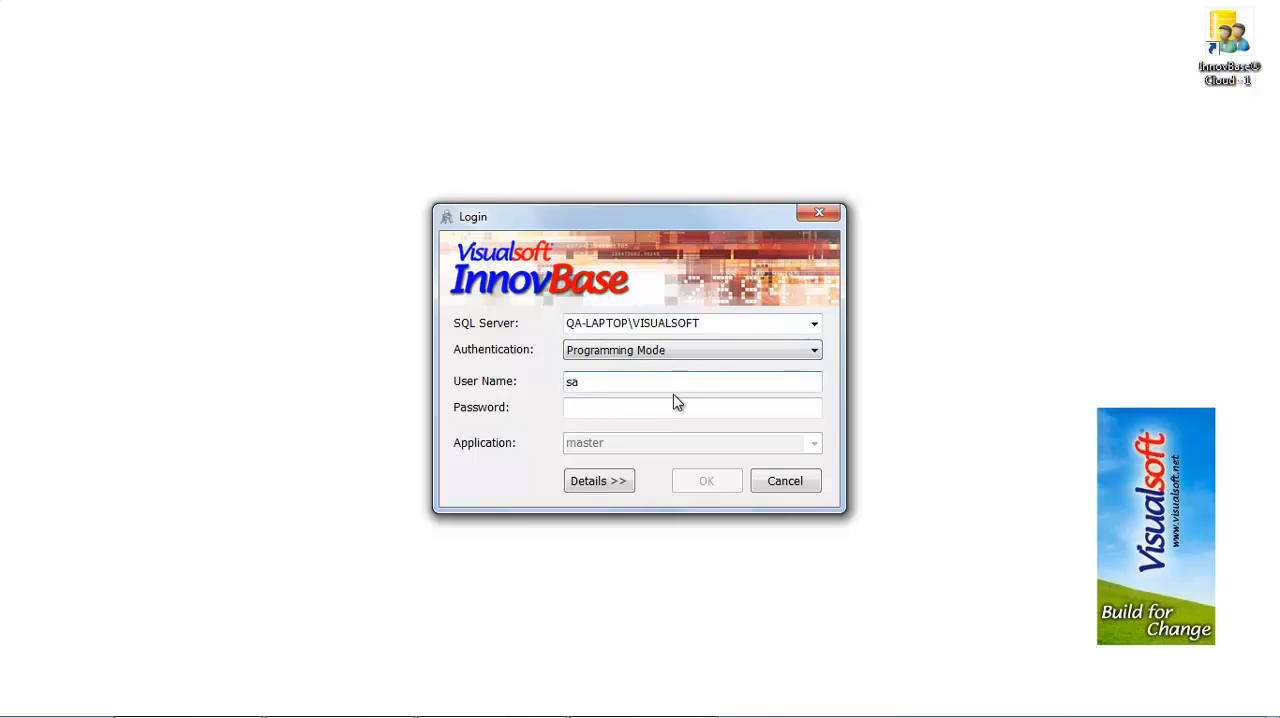
{"action": "left_click", "coordinate": [667, 406]}
{"action": "type", "text": "**"}
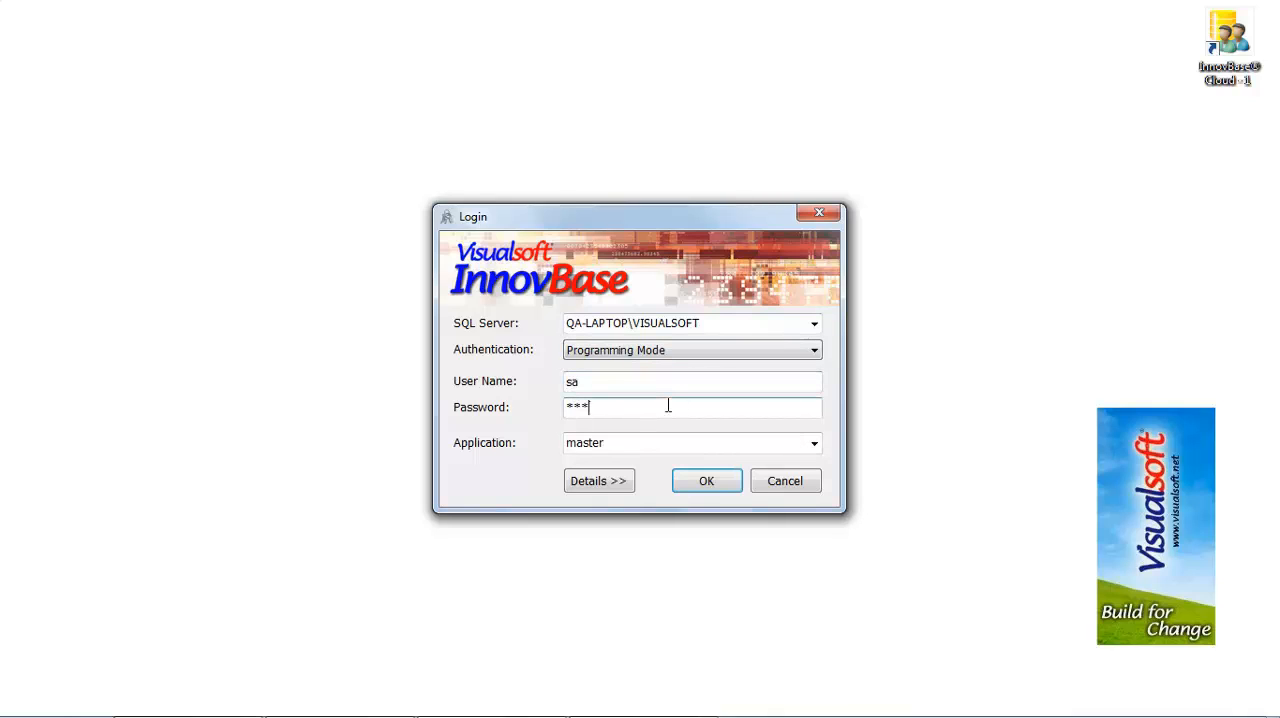
{"action": "type", "text": "****"}
{"action": "key", "text": "Tab"}
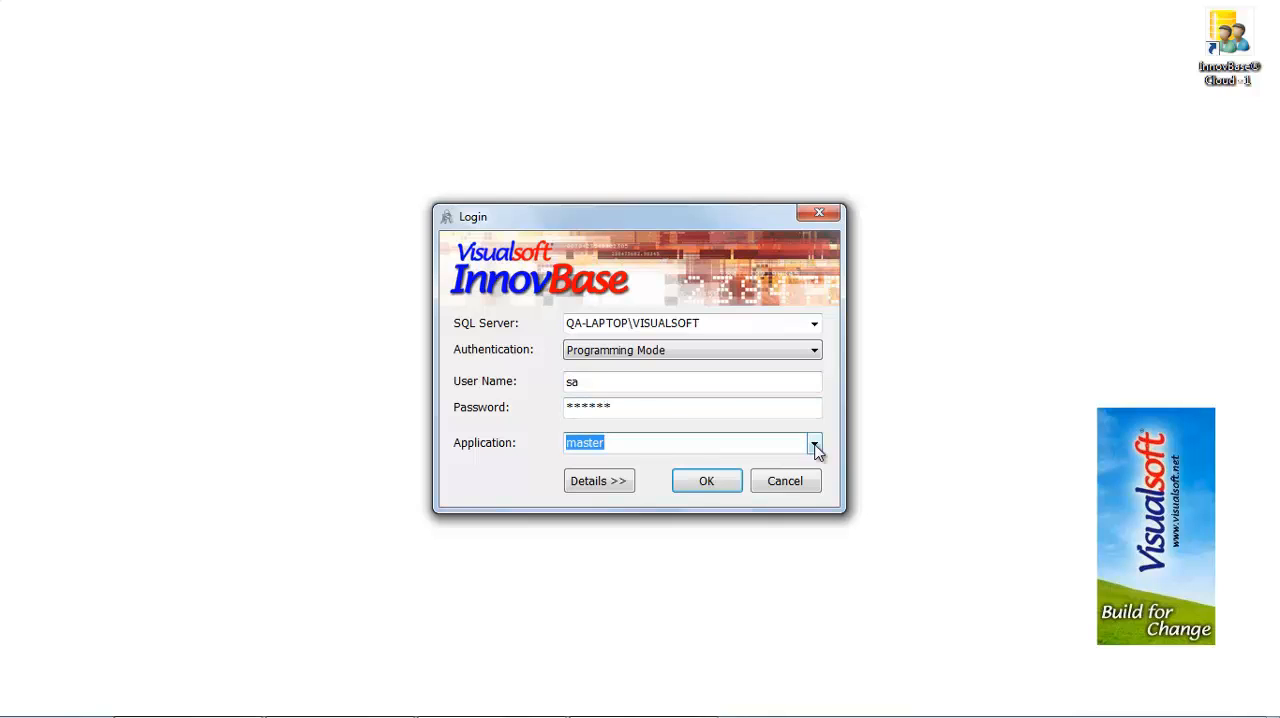
Step: Create a new application database named Test in the default path and register it for InnovBase
{"action": "left_click", "coordinate": [815, 451]}
{"action": "left_click", "coordinate": [764, 463]}
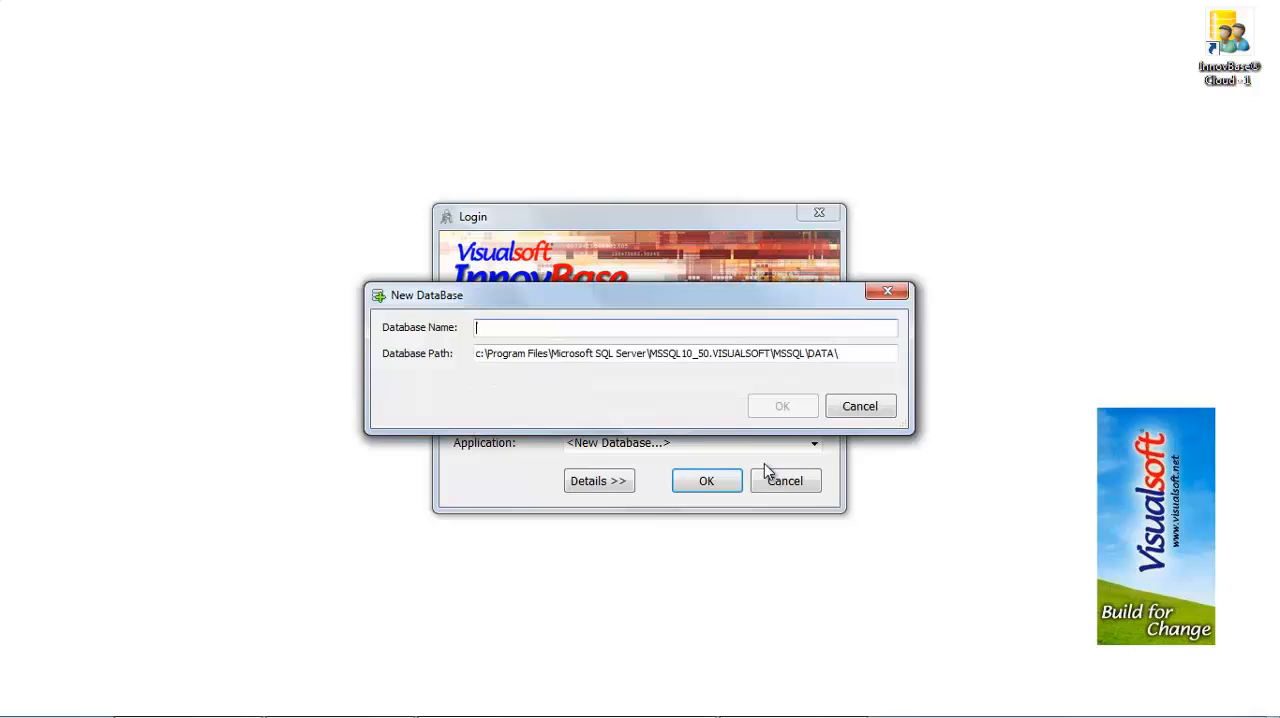
{"action": "type", "text": "Test"}
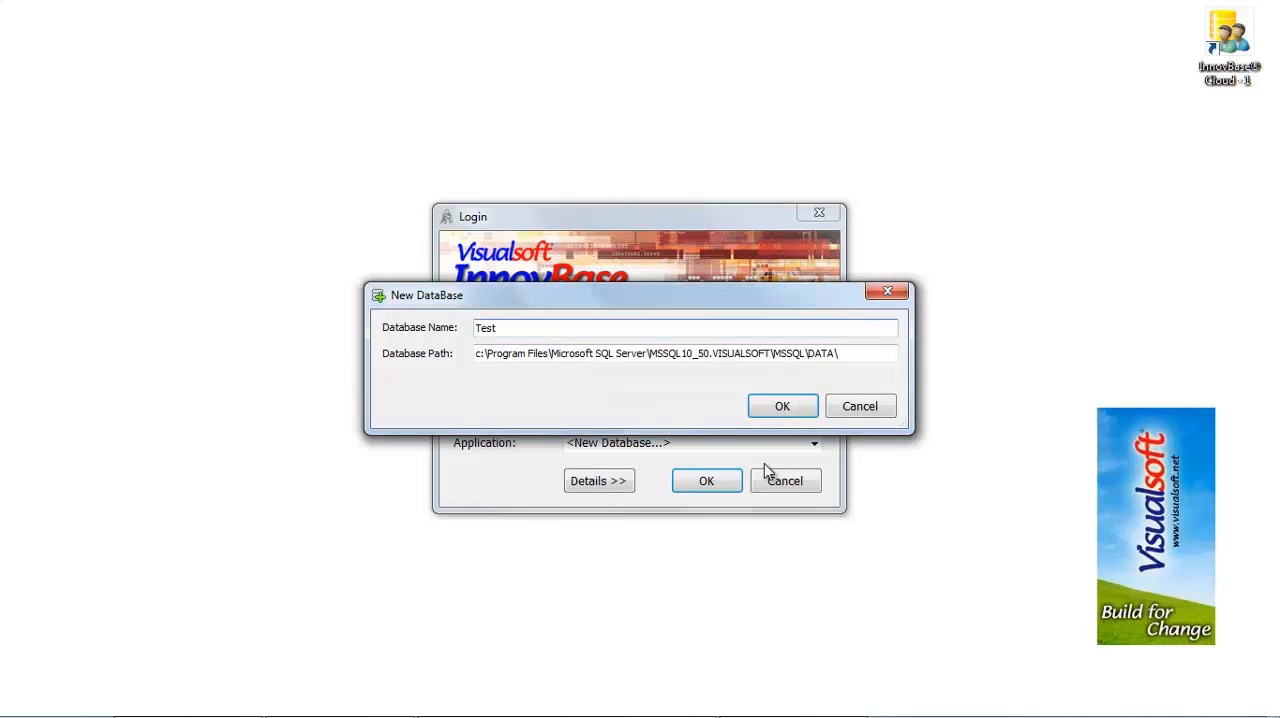
{"action": "left_click", "coordinate": [803, 415]}
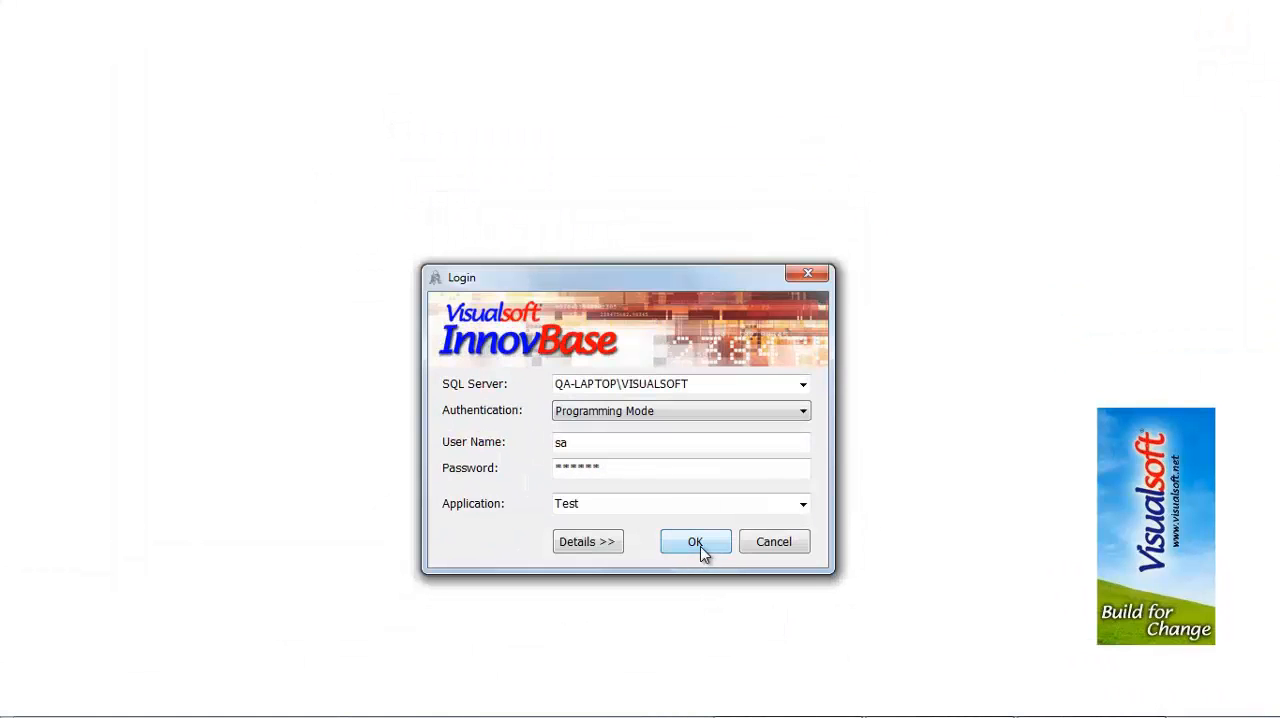
{"action": "left_click", "coordinate": [700, 546]}
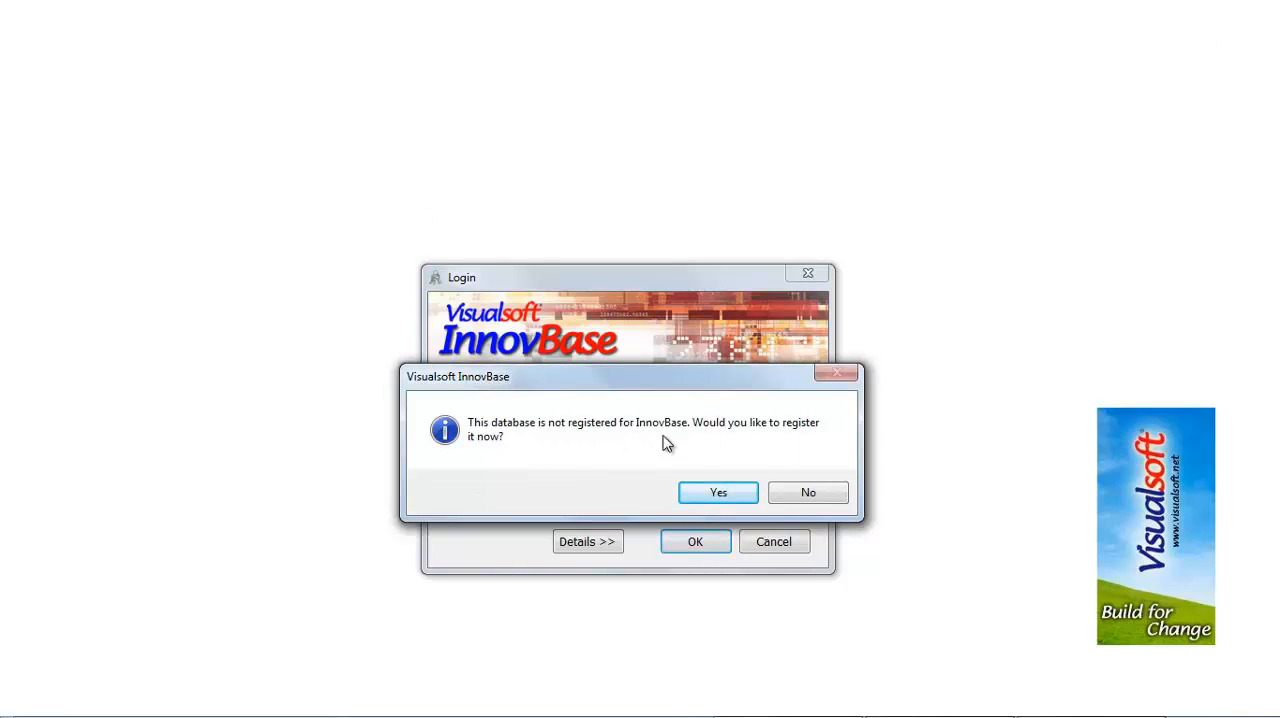
{"action": "left_click", "coordinate": [716, 492]}
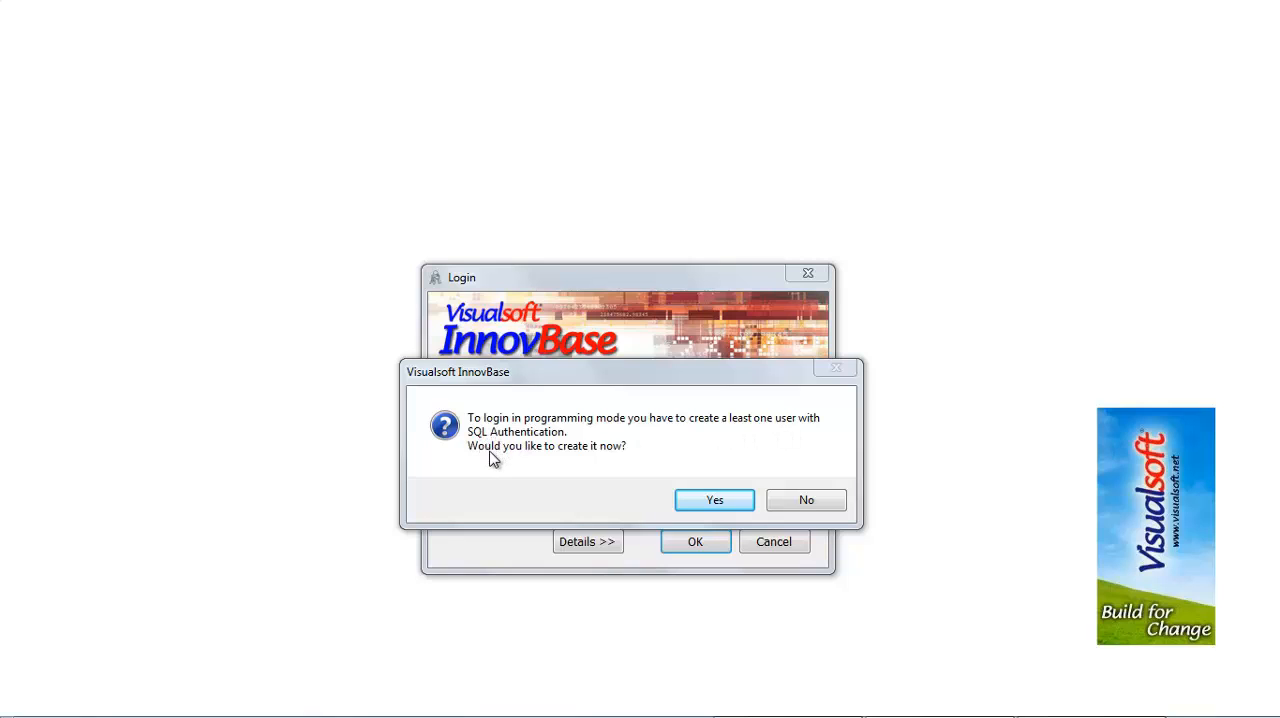
Step: Create a user named Admins in the Administrators group, enter and confirm the user password, and close the Security window
{"action": "left_click", "coordinate": [714, 502]}
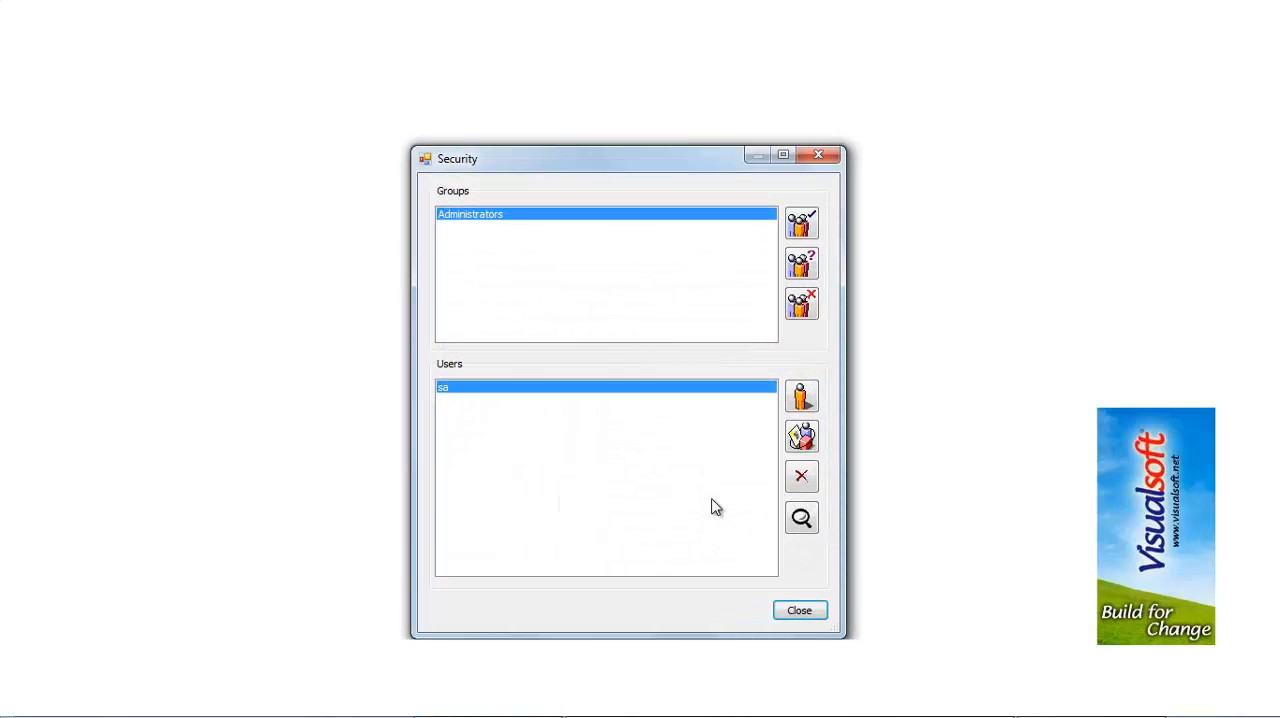
{"action": "left_click", "coordinate": [801, 396]}
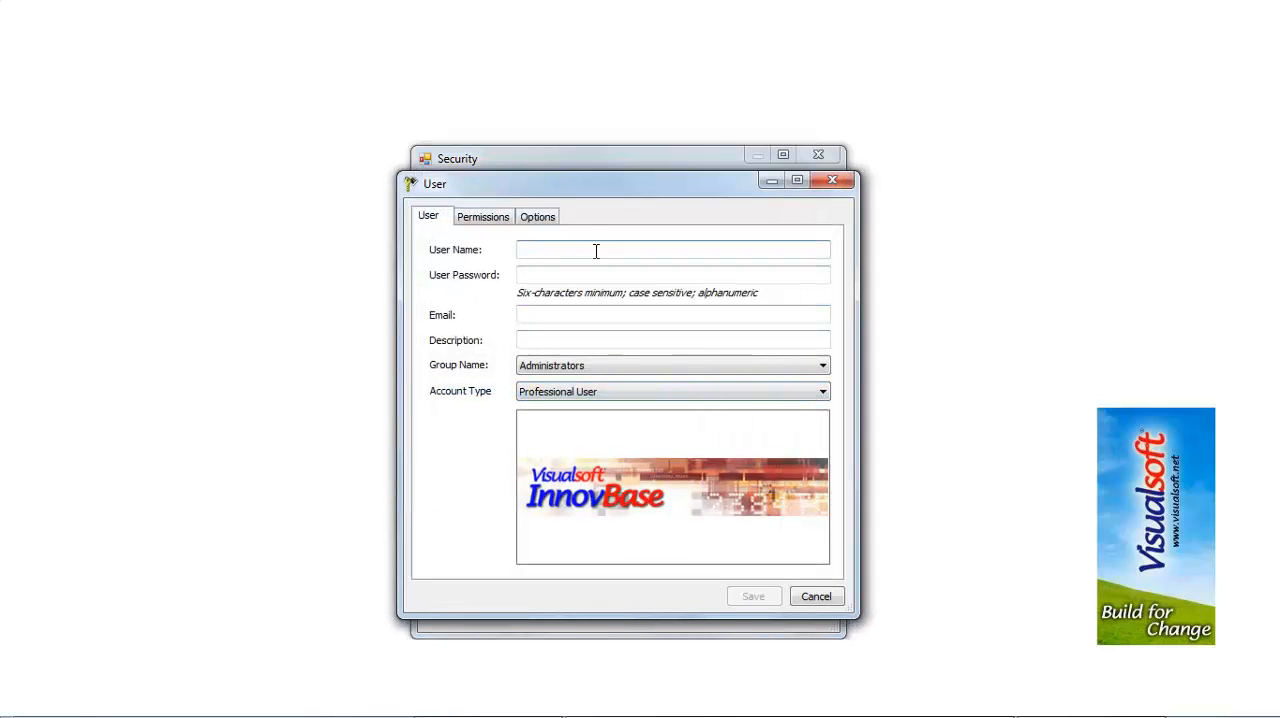
{"action": "type", "text": "Admins"}
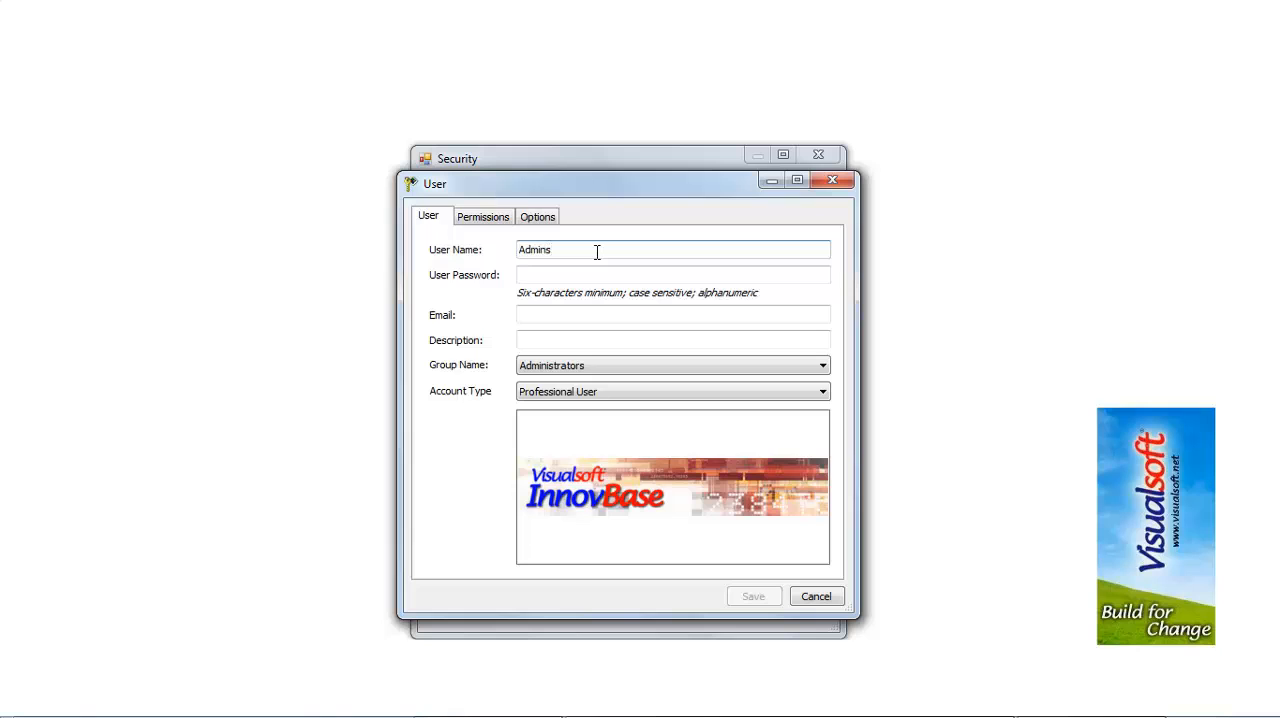
{"action": "key", "text": "Tab"}
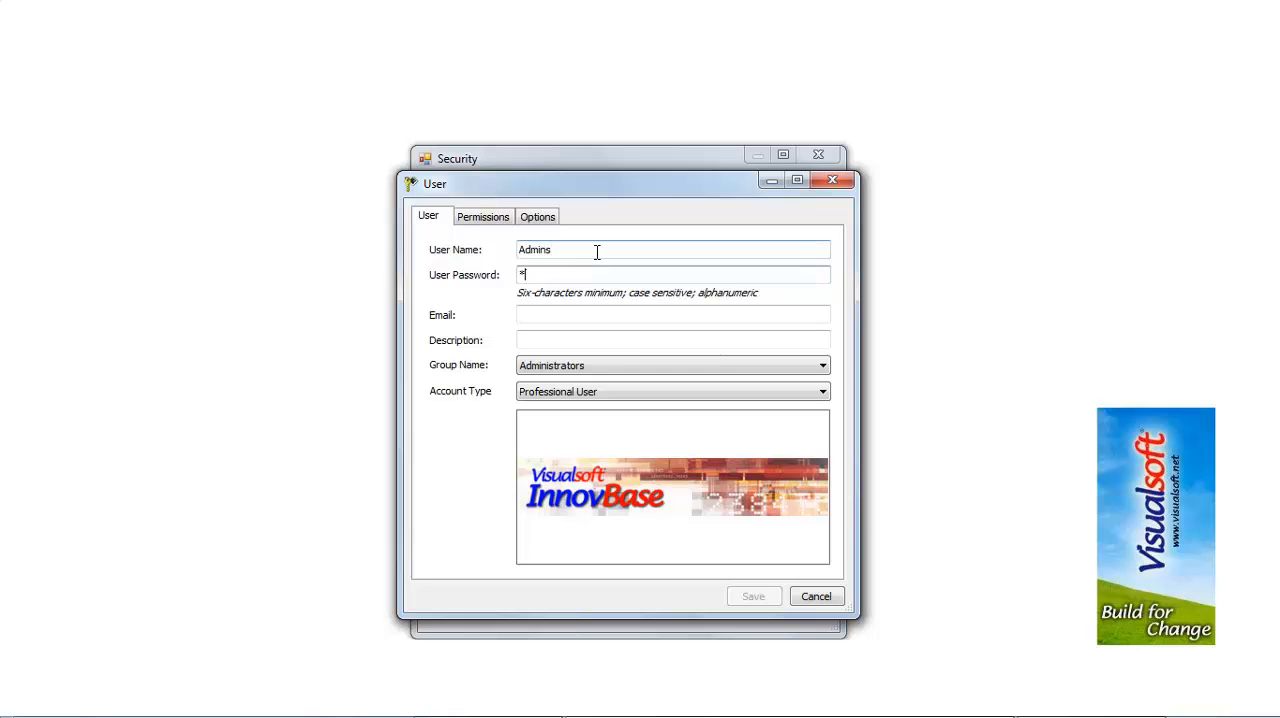
{"action": "type", "text": "******"}
{"action": "left_click", "coordinate": [761, 541]}
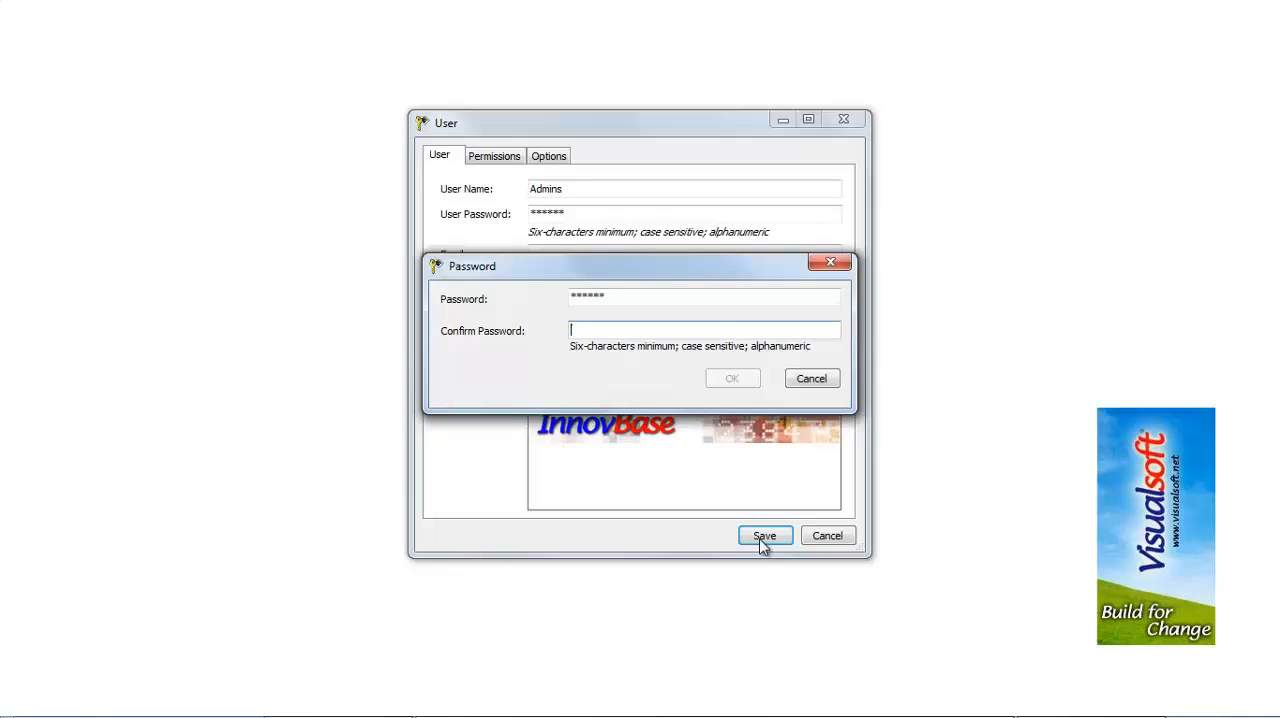
{"action": "type", "text": "**"}
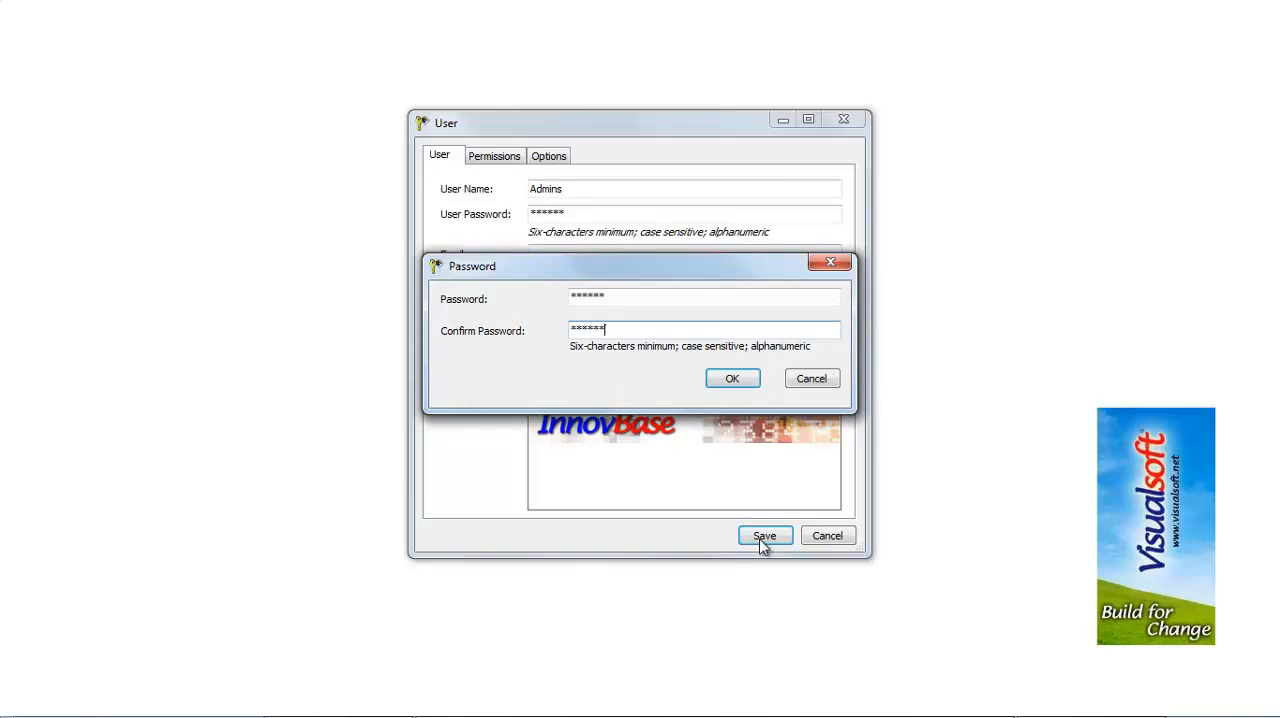
{"action": "left_click", "coordinate": [749, 380]}
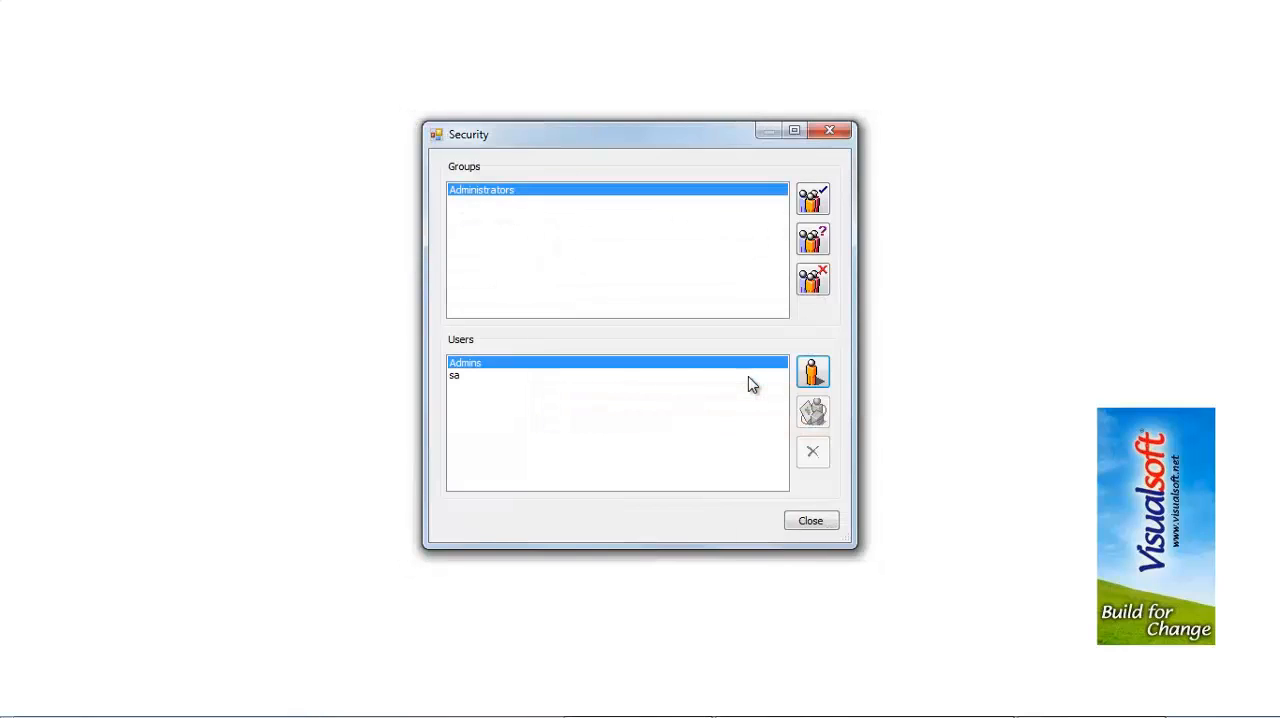
{"action": "left_click", "coordinate": [815, 530]}
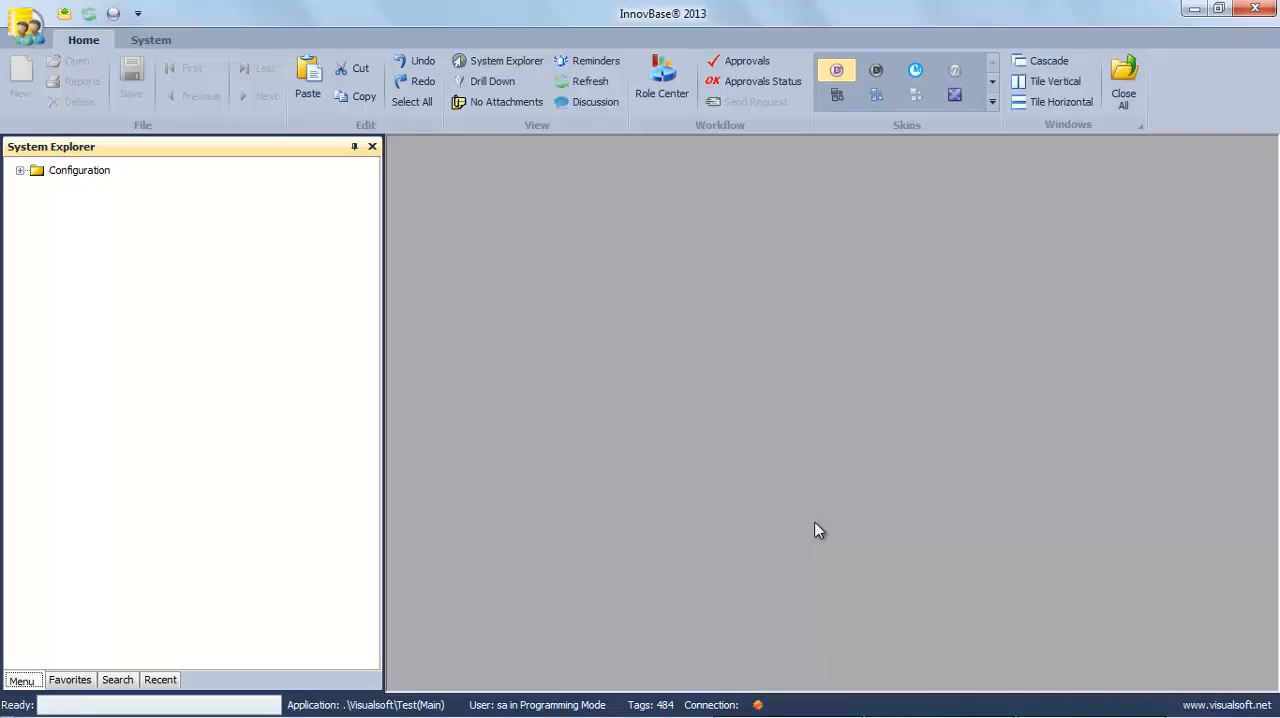
Step: Restart InnovBase and log in to the Test application as Admins with the account password
{"action": "left_click", "coordinate": [1252, 14]}
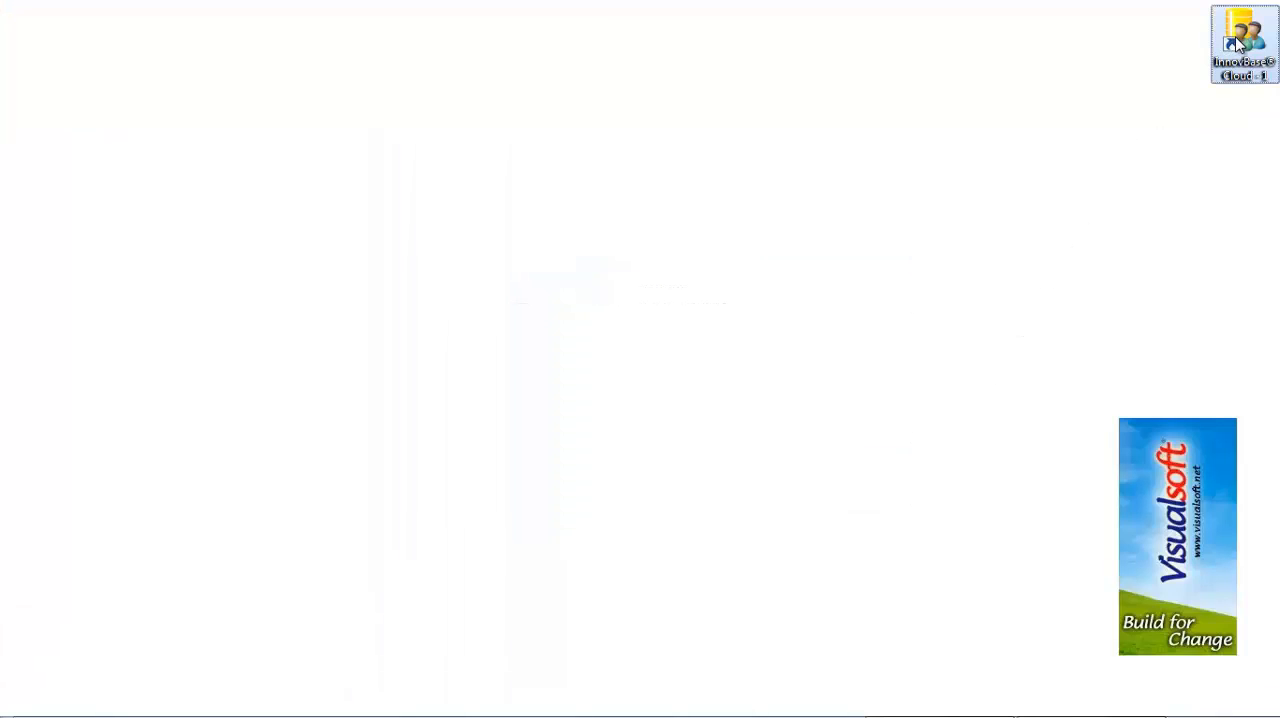
{"action": "double_click", "coordinate": [1238, 42]}
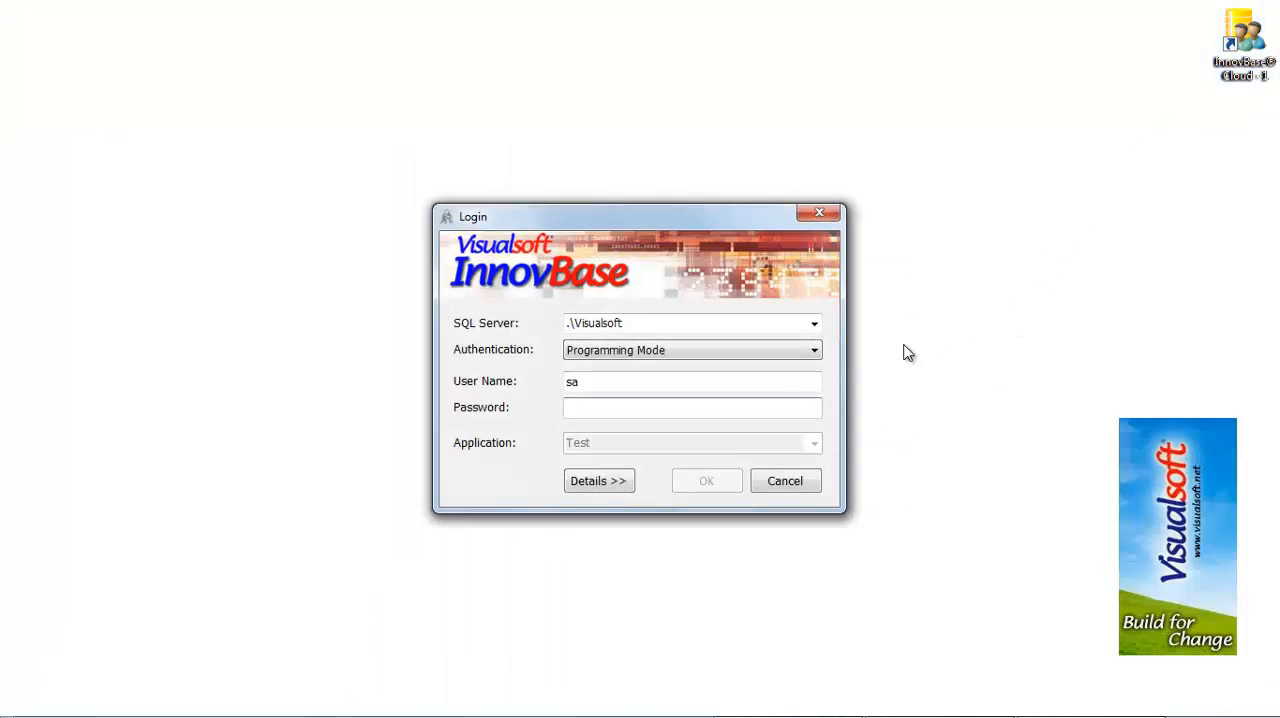
{"action": "double_click", "coordinate": [614, 383]}
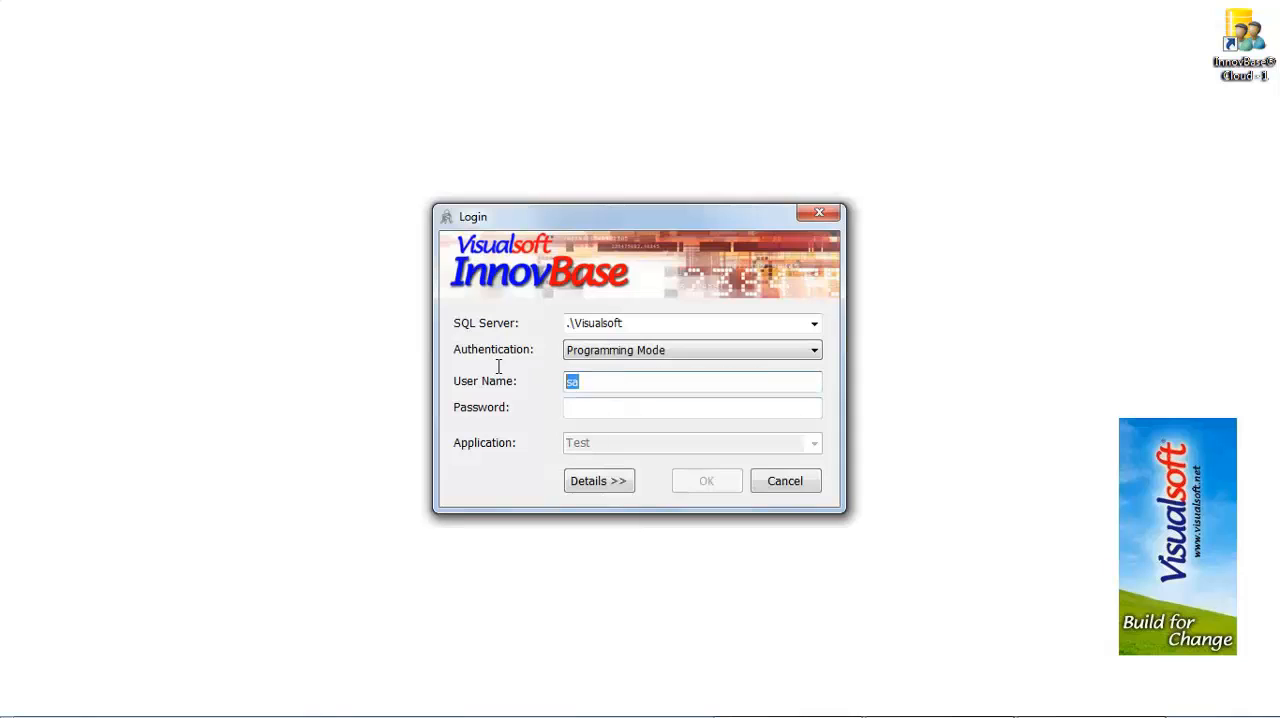
{"action": "type", "text": "Admins"}
{"action": "key", "text": "Tab"}
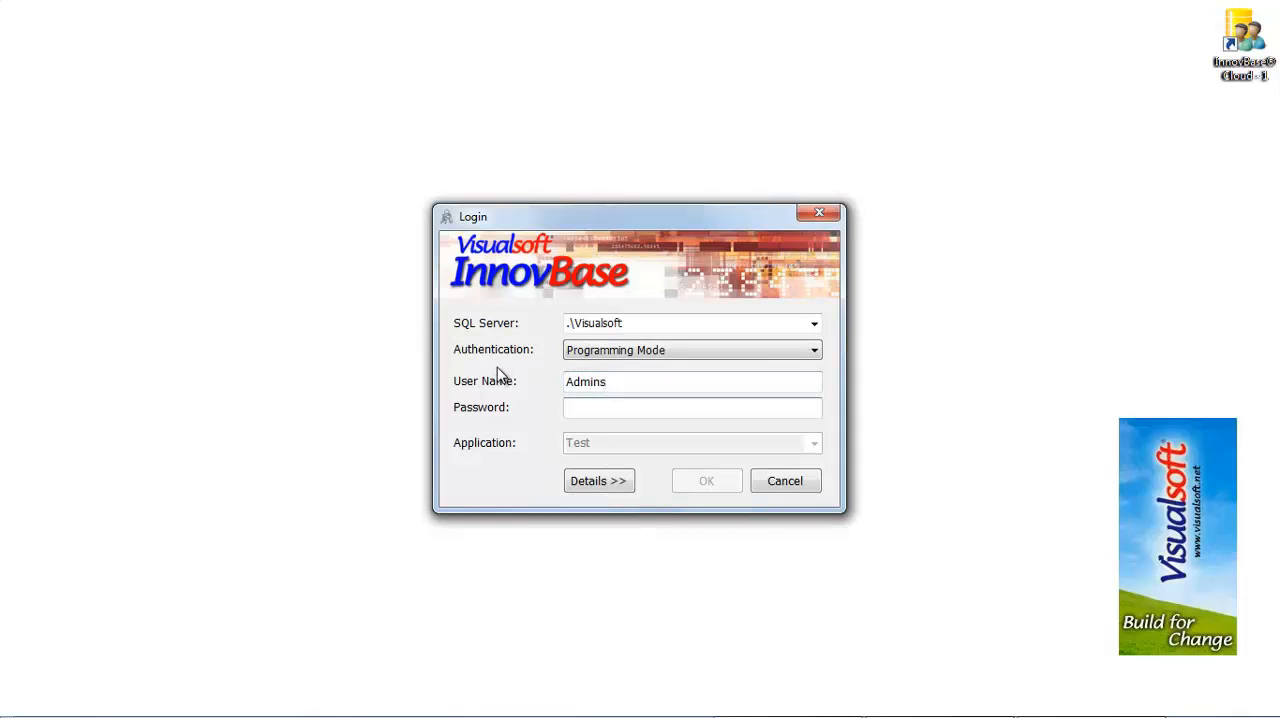
{"action": "type", "text": "******"}
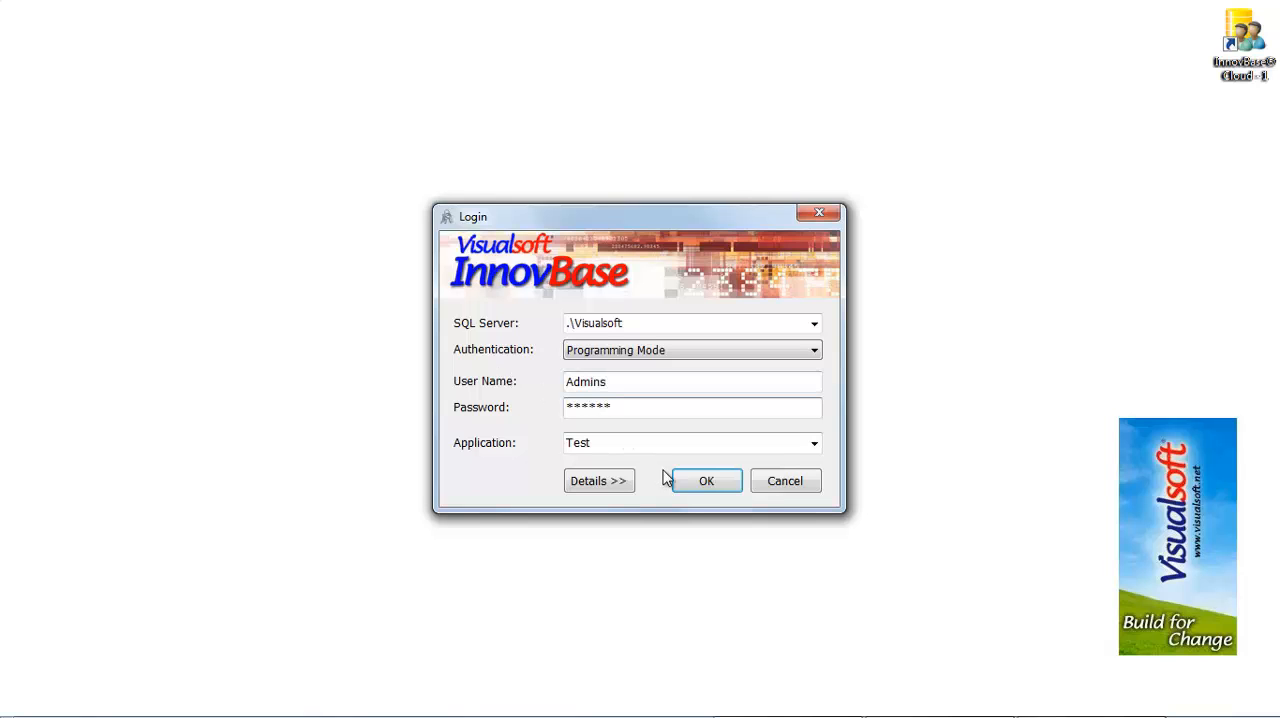
{"action": "left_click", "coordinate": [693, 490]}
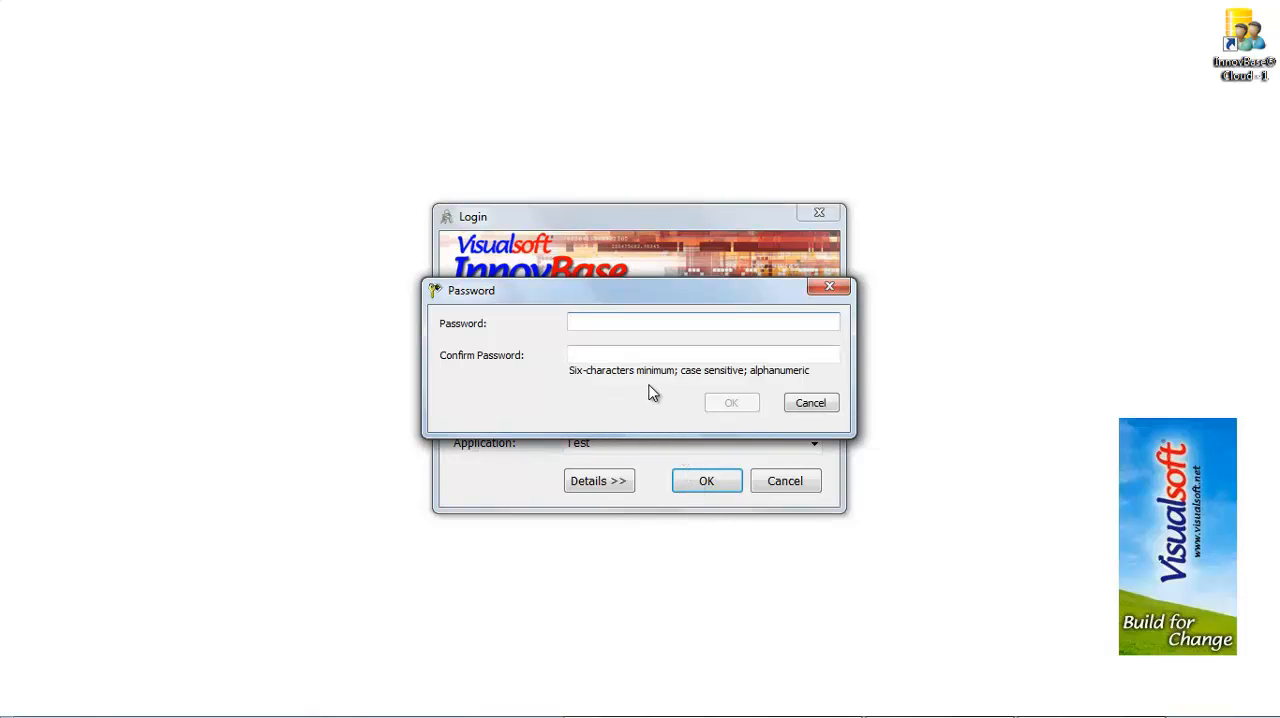
Step: Enter and confirm a new password for the Admins account to complete the login
{"action": "type", "text": "******"}
{"action": "left_click", "coordinate": [635, 351]}
{"action": "type", "text": "******"}
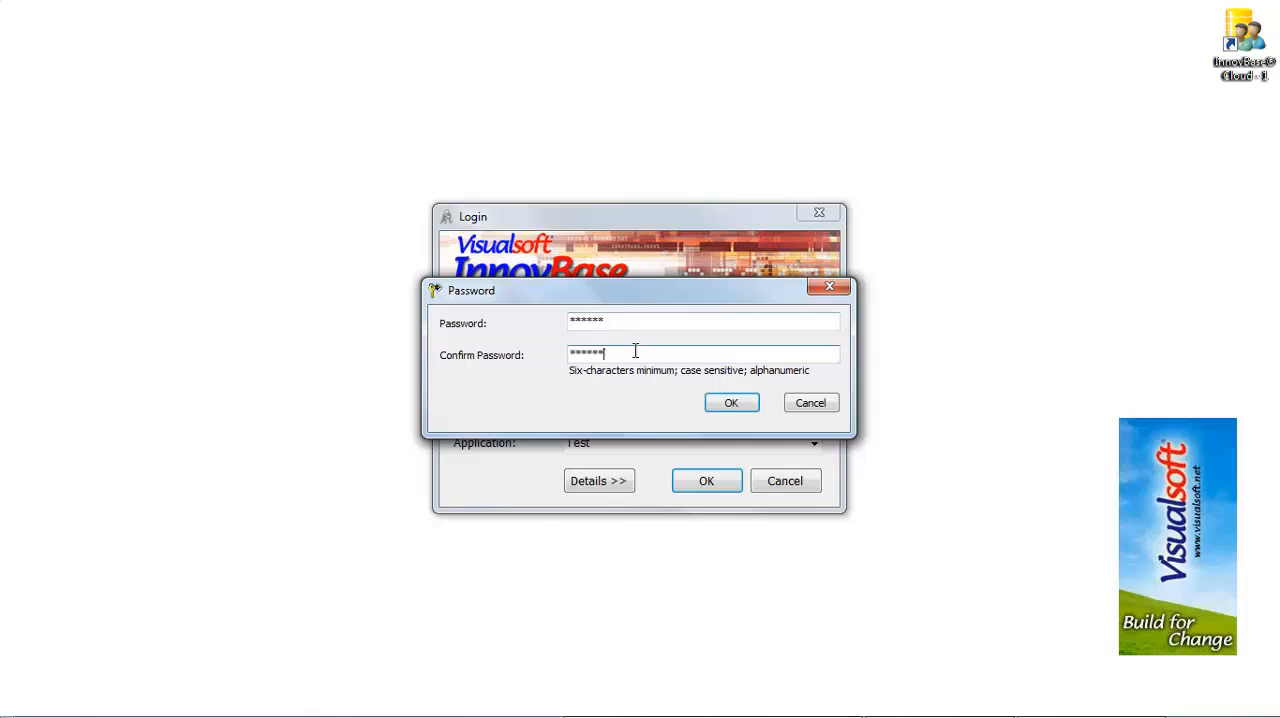
{"action": "left_click", "coordinate": [722, 403]}
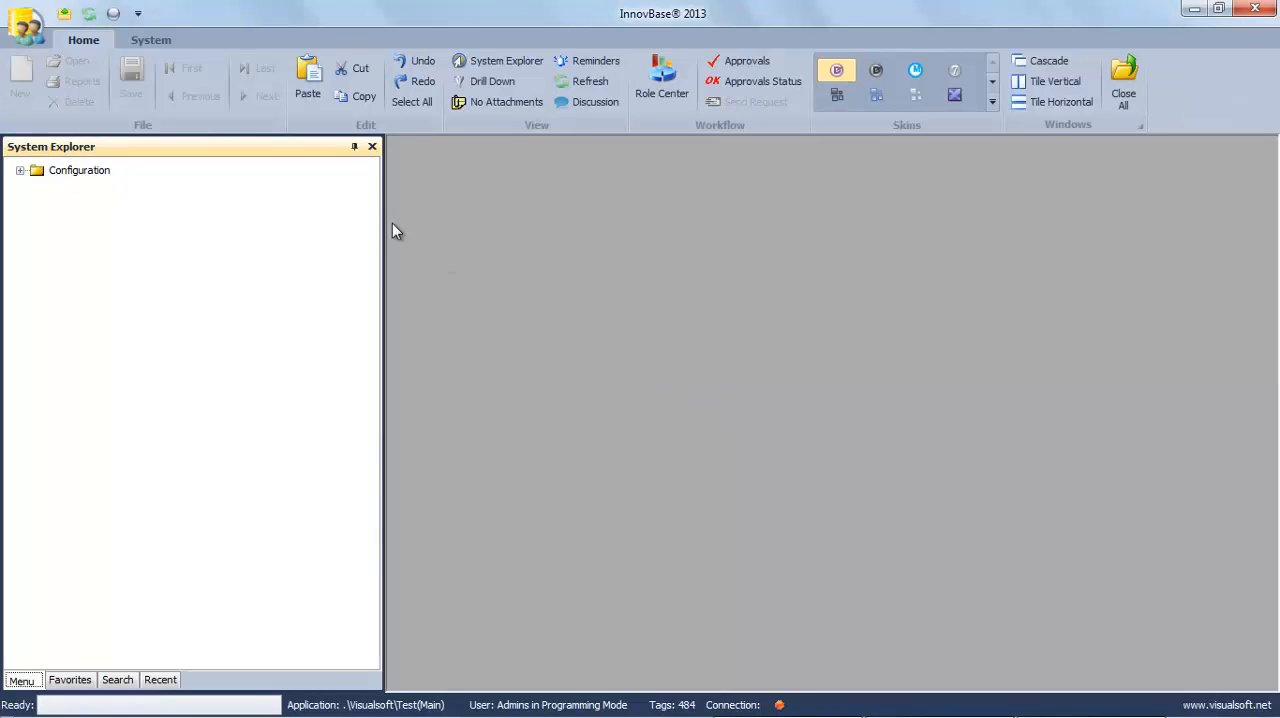
Step: Open the About InnovBase information and examine the license's tags limit and tags used
{"action": "left_click", "coordinate": [151, 43]}
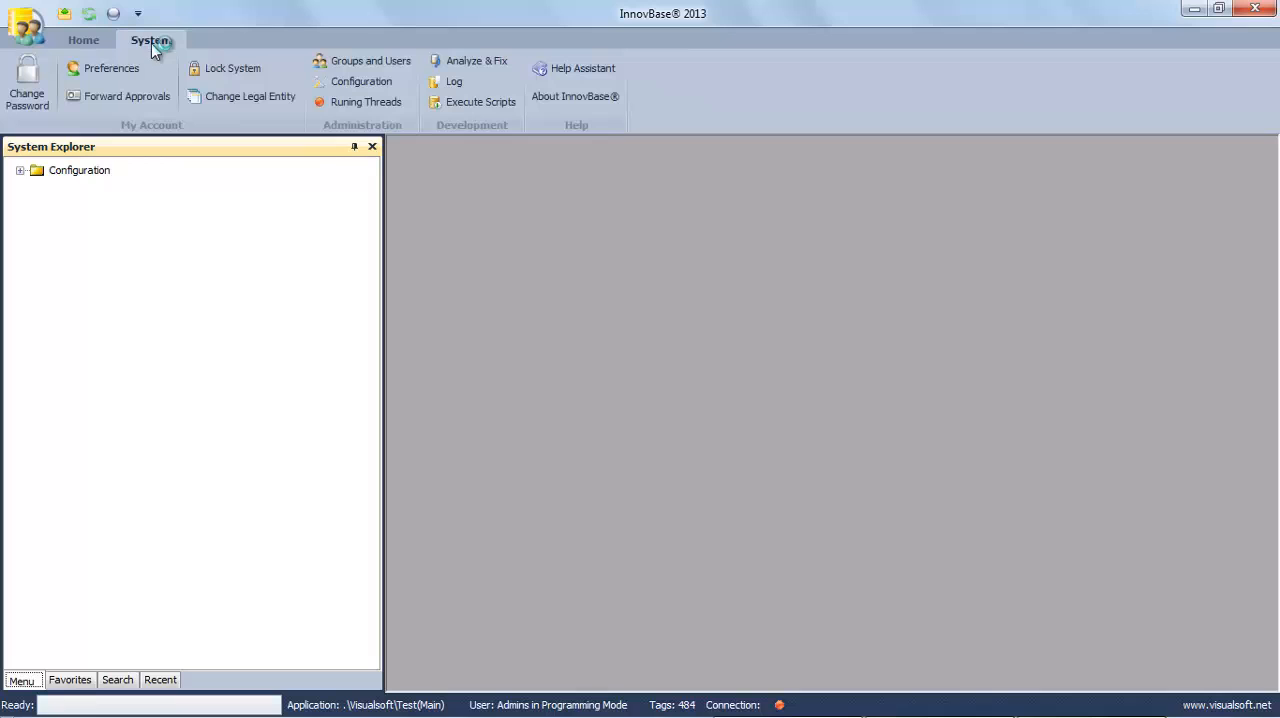
{"action": "left_click", "coordinate": [553, 98]}
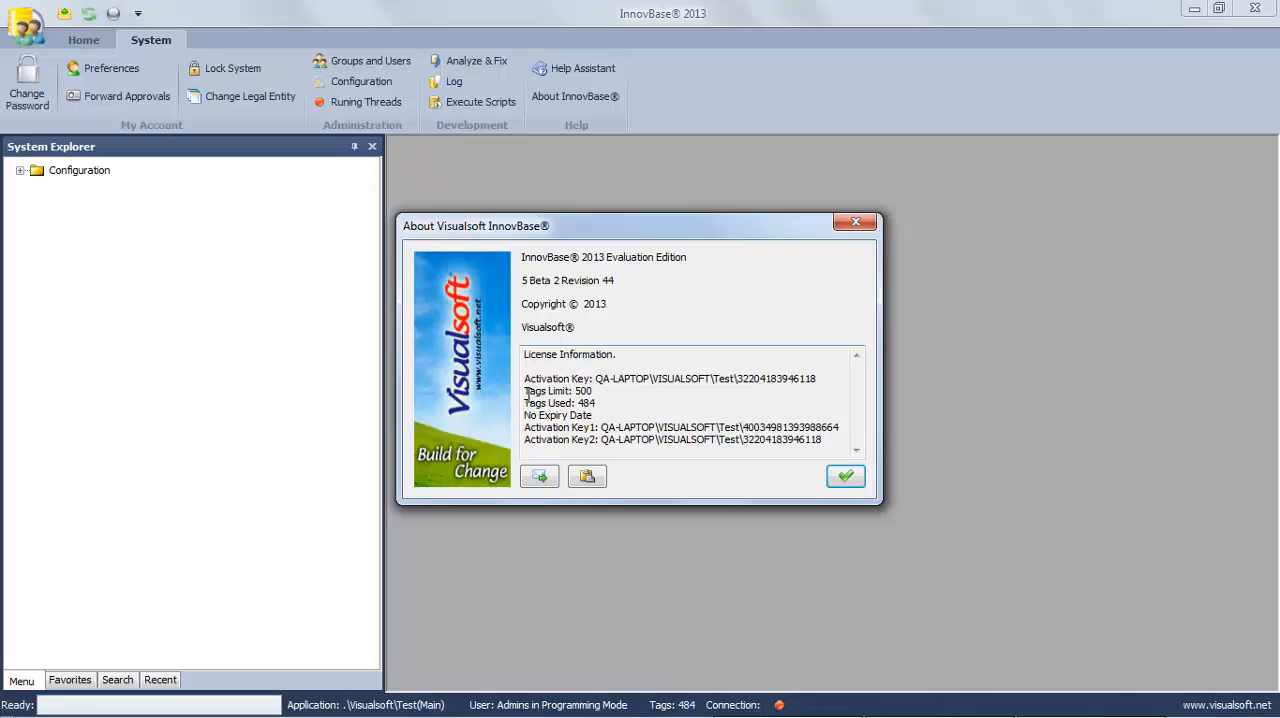
{"action": "left_click_drag", "start_coordinate": [526, 391], "coordinate": [596, 391]}
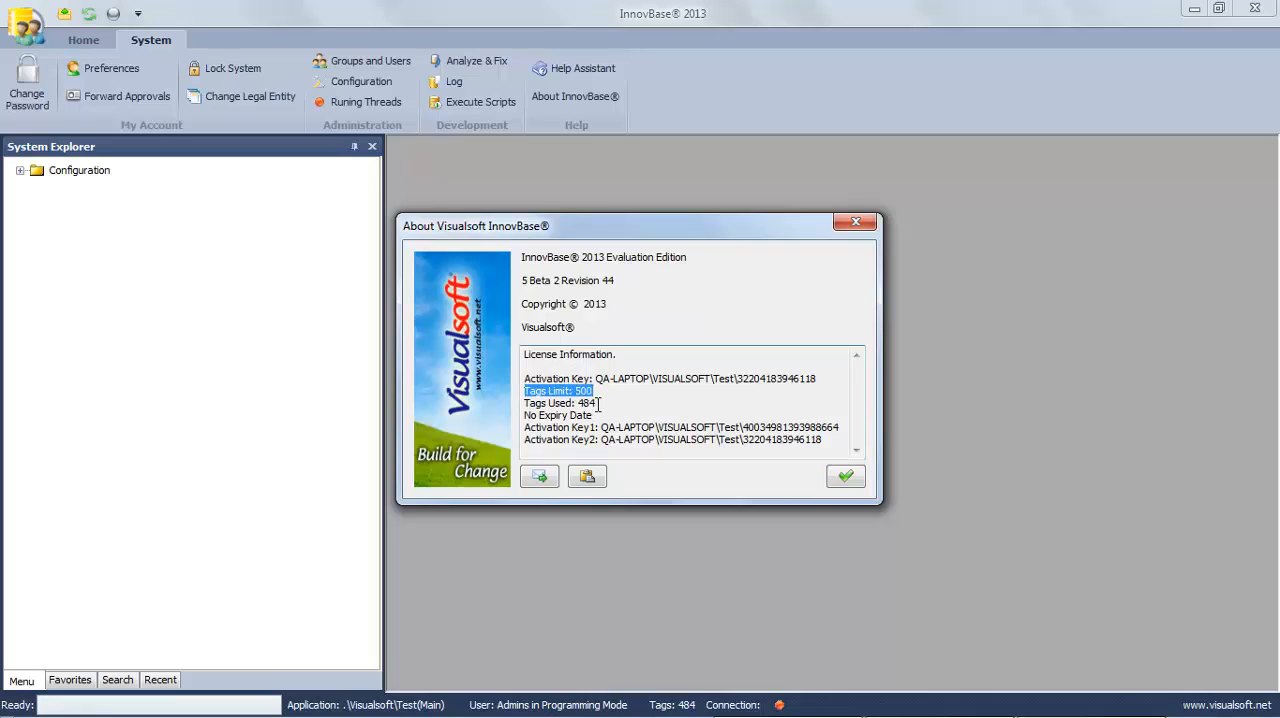
{"action": "left_click_drag", "start_coordinate": [599, 402], "coordinate": [529, 404]}
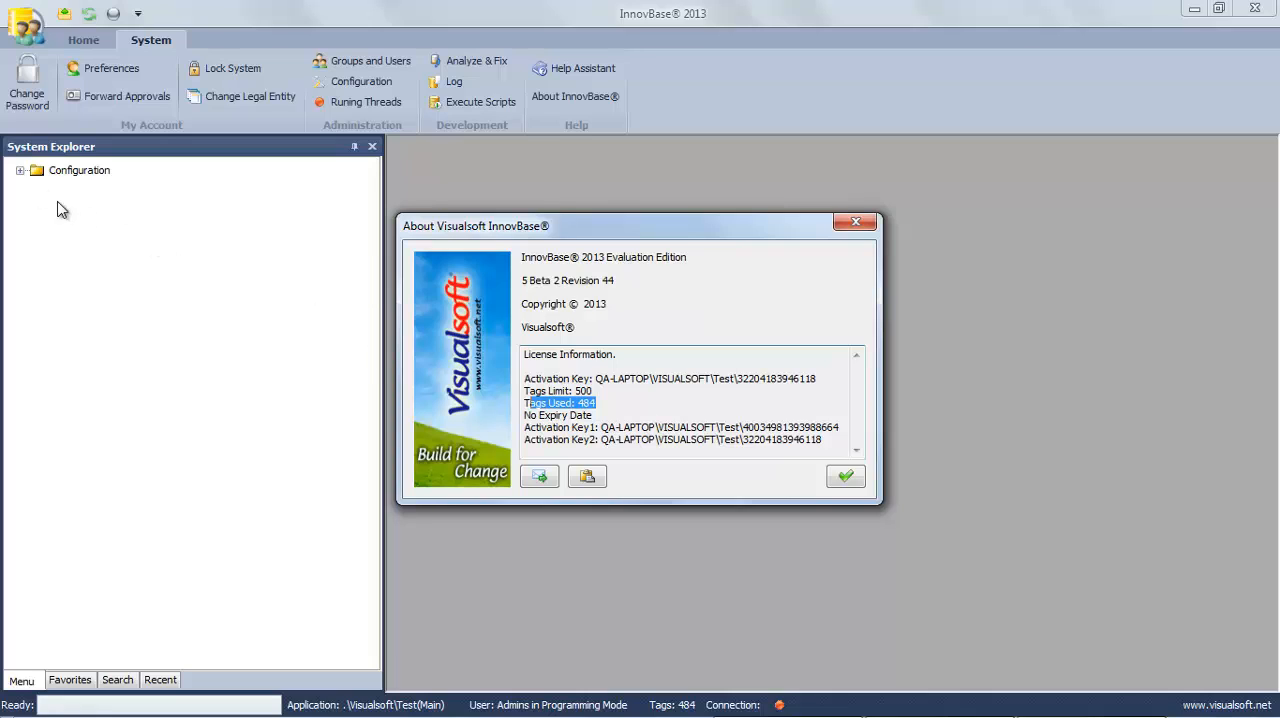
Step: Send the full license information by email and dismiss the About window, returning to the desktop
{"action": "left_click", "coordinate": [830, 445]}
{"action": "left_click_drag", "start_coordinate": [830, 445], "coordinate": [527, 350]}
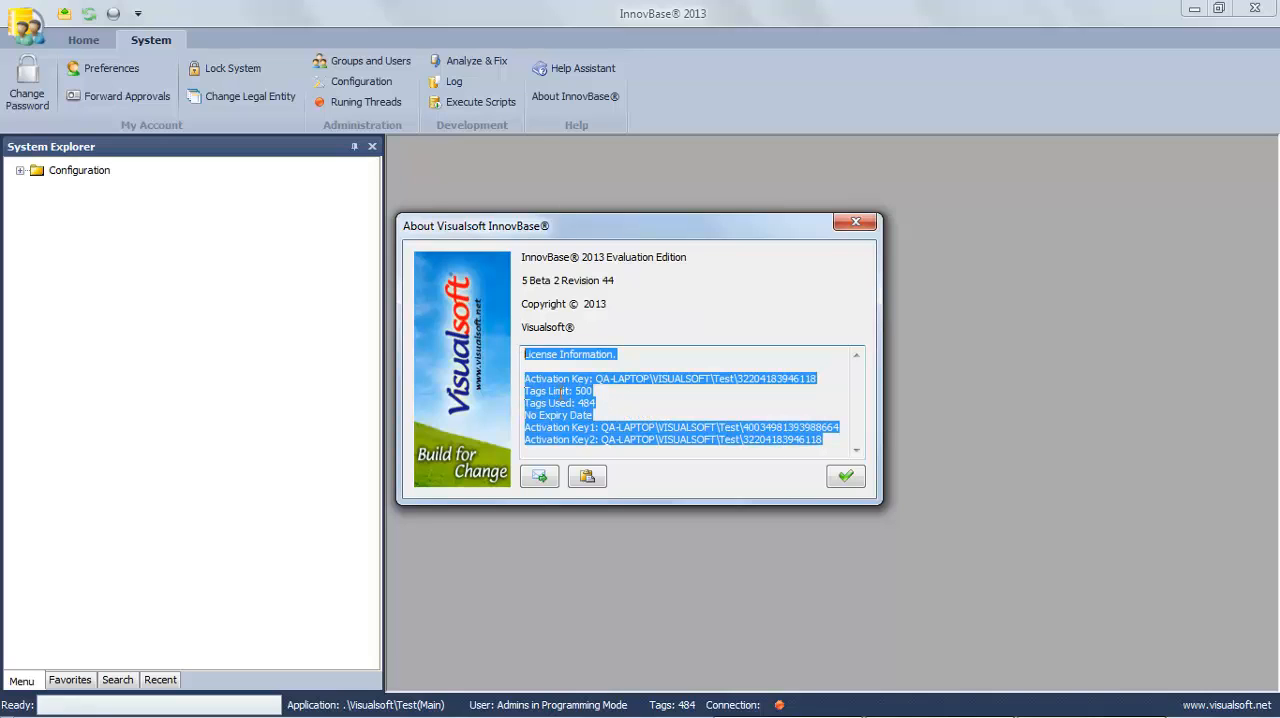
{"action": "left_click", "coordinate": [547, 480]}
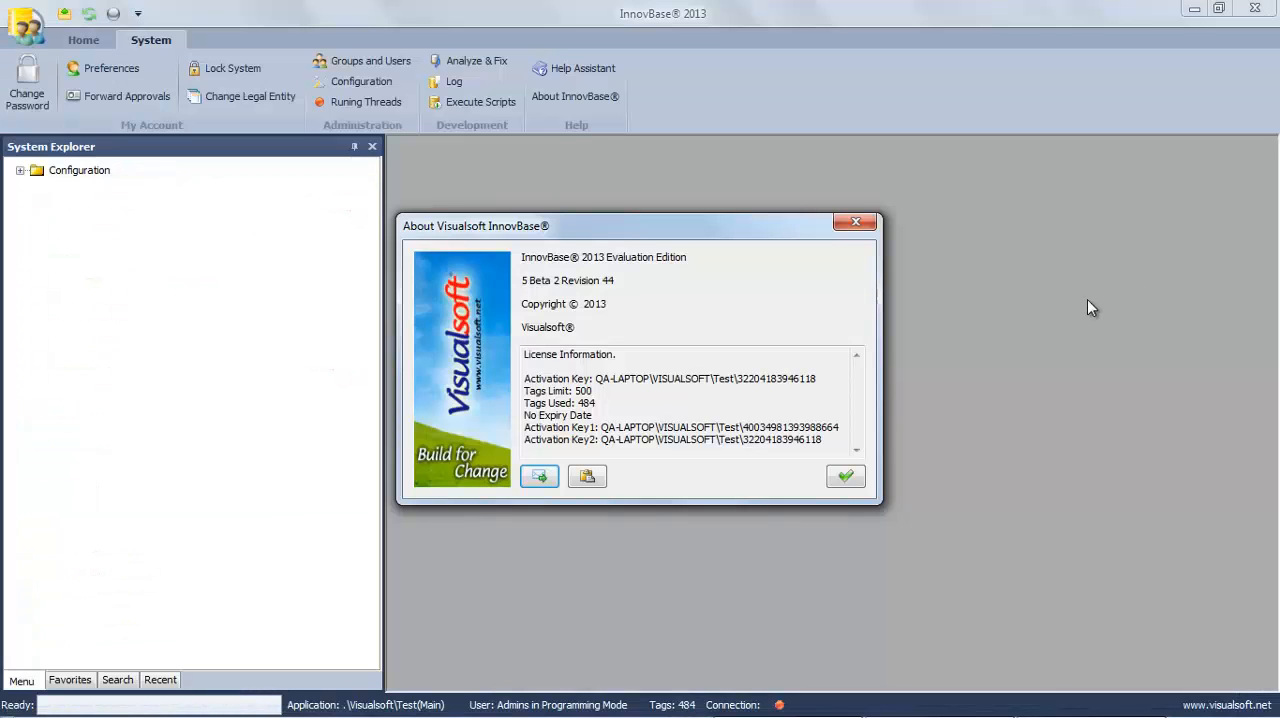
{"action": "left_click", "coordinate": [835, 482]}
{"action": "left_click", "coordinate": [1196, 14]}
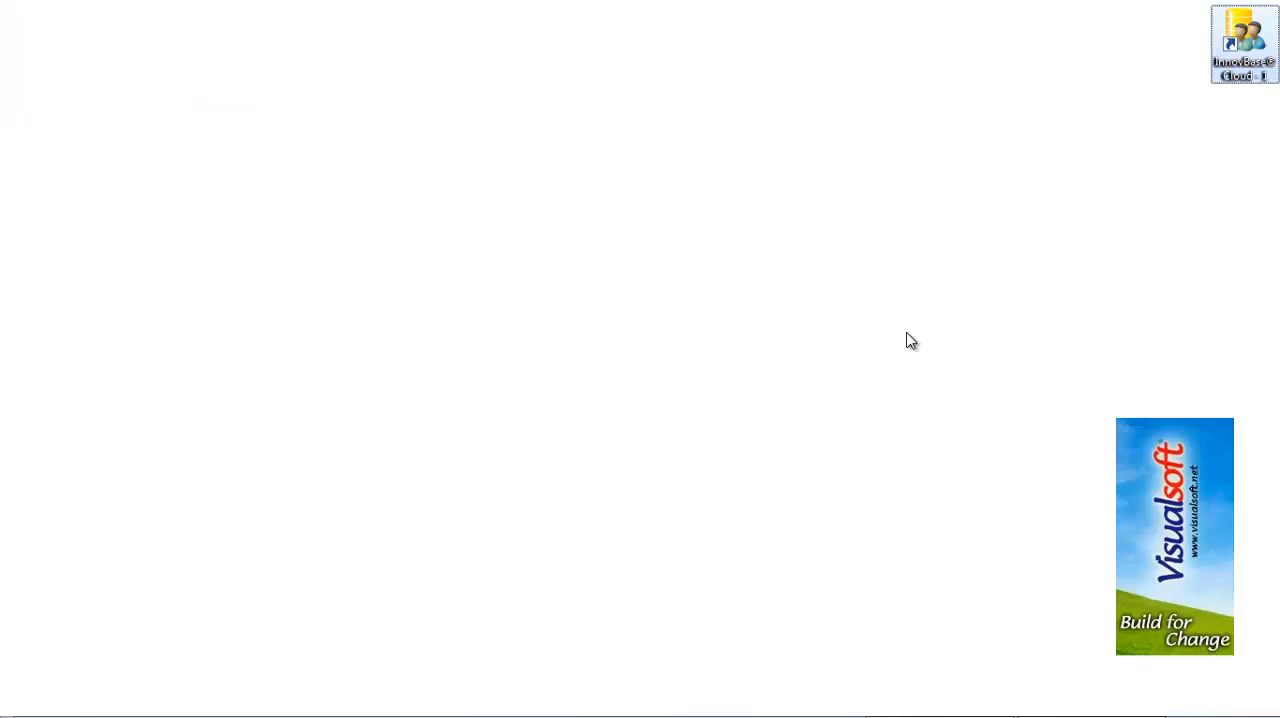